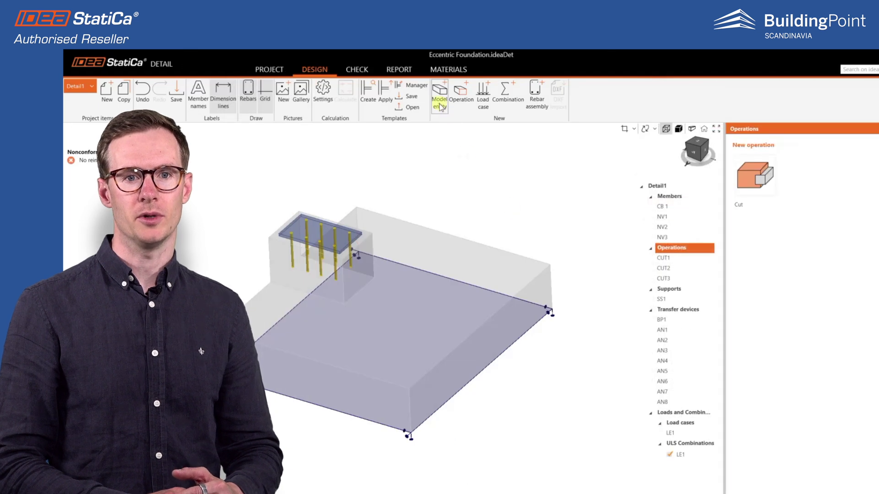
Add a negative volume to the foundation model as a new model entity.
{"action": "left_click", "coordinate": [440, 105]}
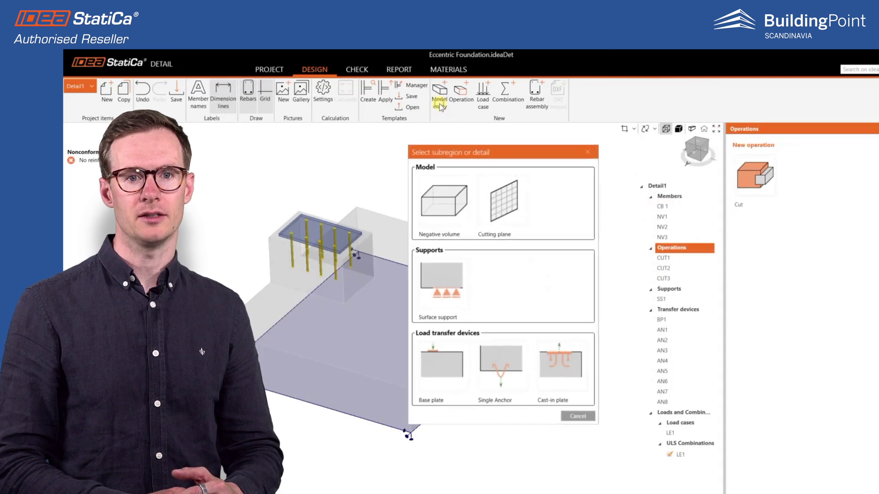
{"action": "left_click", "coordinate": [443, 201]}
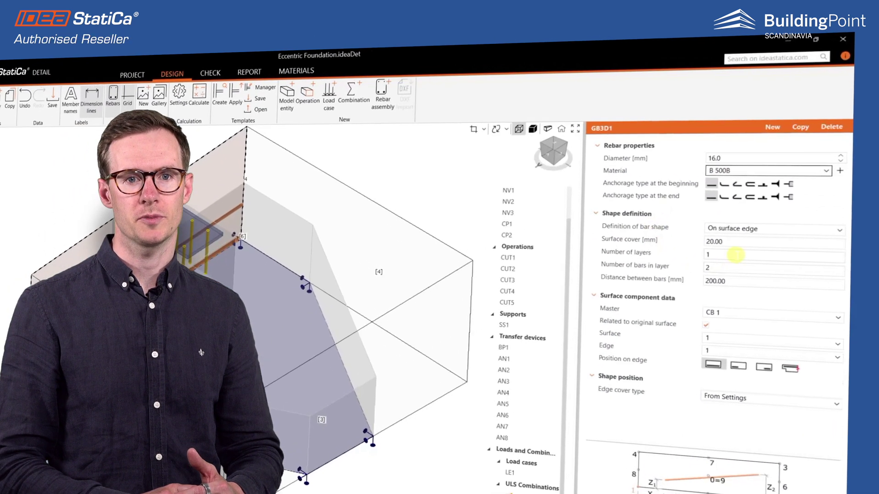
Define the rebar group's shape as On surface edge on more edges and set its surface cover to 40 mm.
{"action": "left_click", "coordinate": [744, 185]}
{"action": "left_click", "coordinate": [742, 266]}
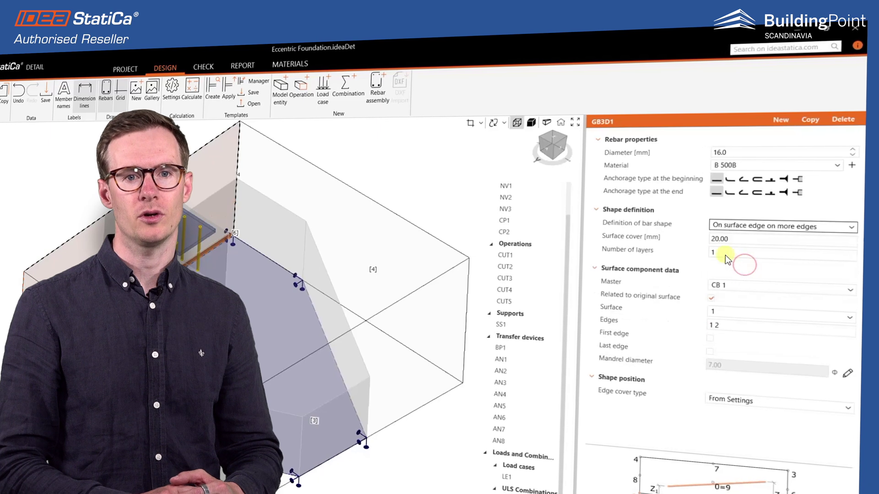
{"action": "left_click_drag", "start_coordinate": [713, 240], "coordinate": [734, 241]}
{"action": "type", "text": "40"}
{"action": "key", "text": "Tab"}
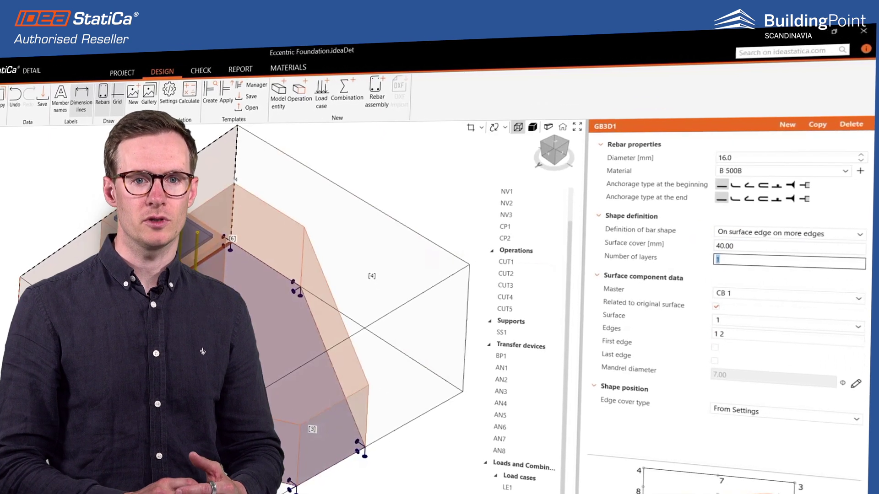
{"action": "middle_click_drag", "start_coordinate": [249, 302], "coordinate": [224, 329]}
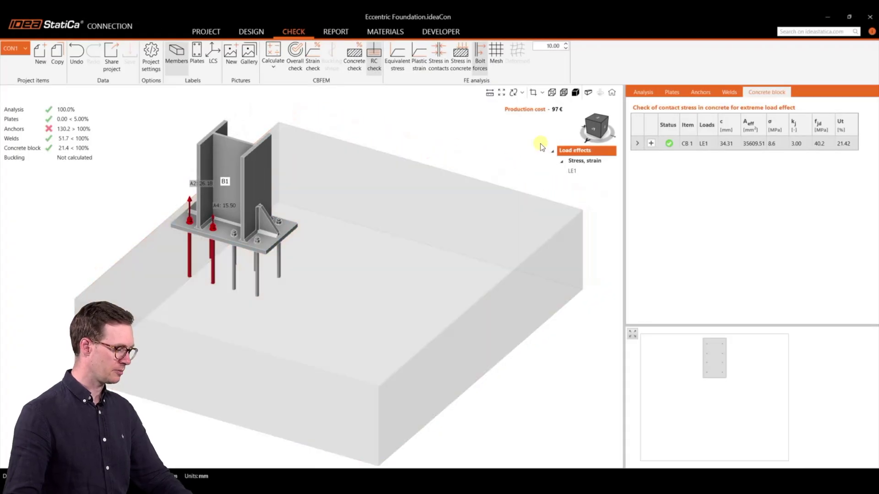
Show the anchor check results, then export the connection to the RC check and save the Detail file as Eccentric Foundation.
{"action": "left_click", "coordinate": [694, 95]}
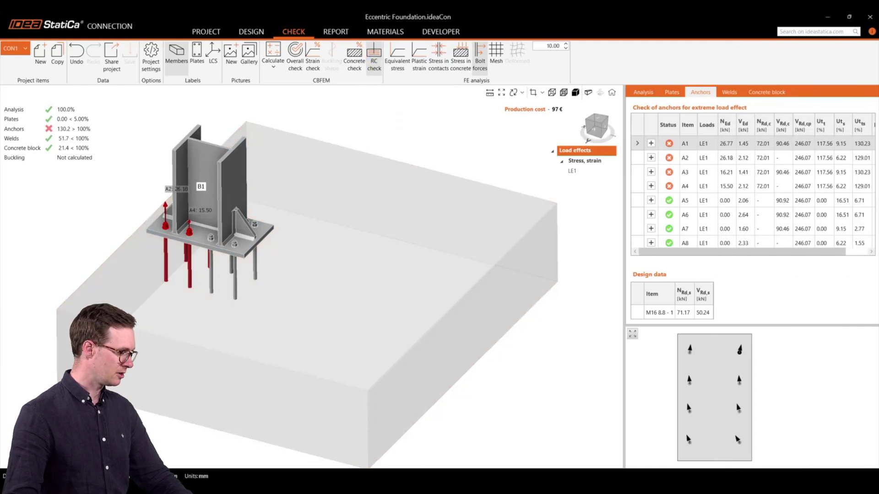
{"action": "left_click", "coordinate": [374, 59]}
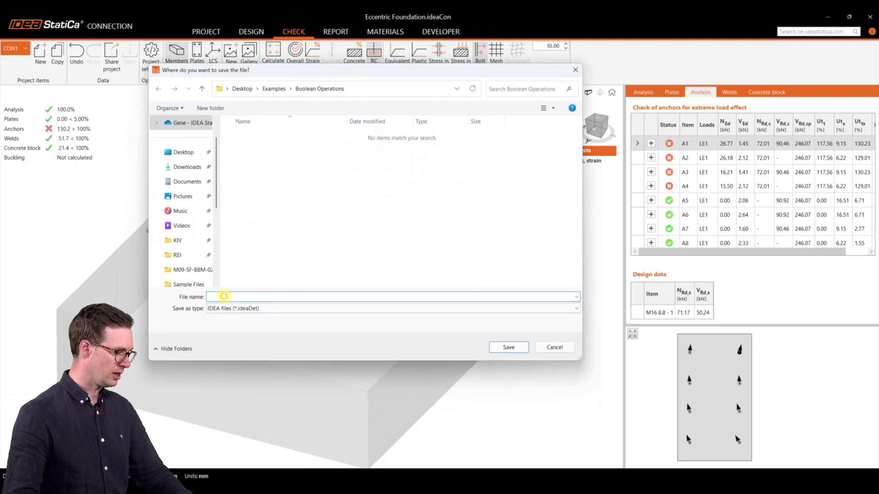
{"action": "key", "text": "Caps_Lock"}
{"action": "type", "text": "T"}
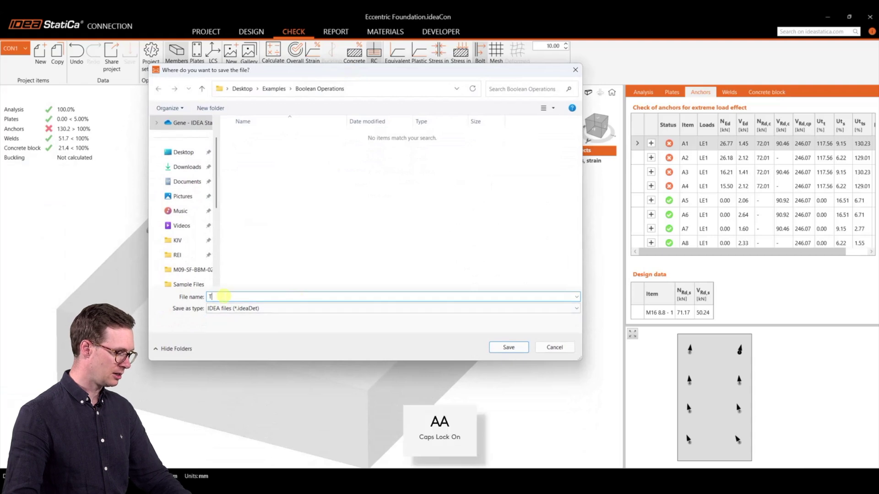
{"action": "type", "text": "r"}
{"action": "key", "text": "BackSpace"}
{"action": "key", "text": "BackSpace"}
{"action": "type", "text": "Eccentri"}
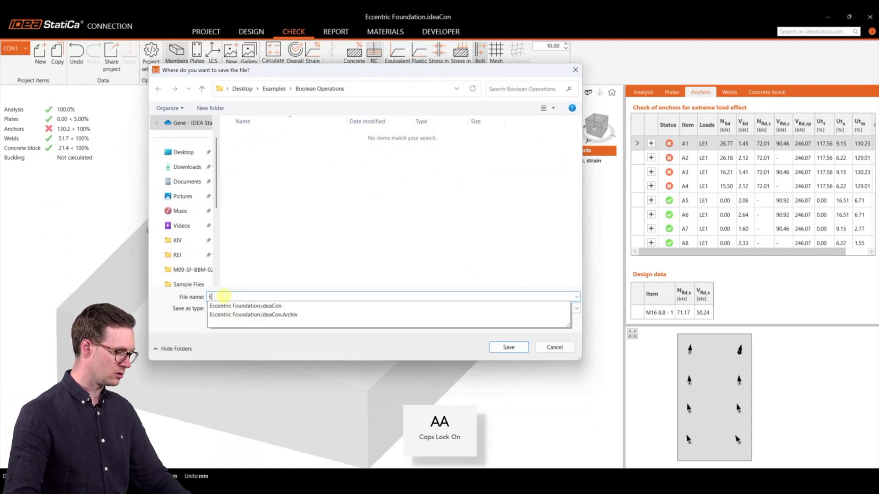
{"action": "key", "text": "BackSpace"}
{"action": "key", "text": "BackSpace"}
{"action": "type", "text": "ric"}
{"action": "key", "text": "Caps_Lock"}
{"action": "type", "text": "F"}
{"action": "key", "text": "Caps_Lock"}
{"action": "type", "text": "oundation"}
{"action": "left_click", "coordinate": [513, 349]}
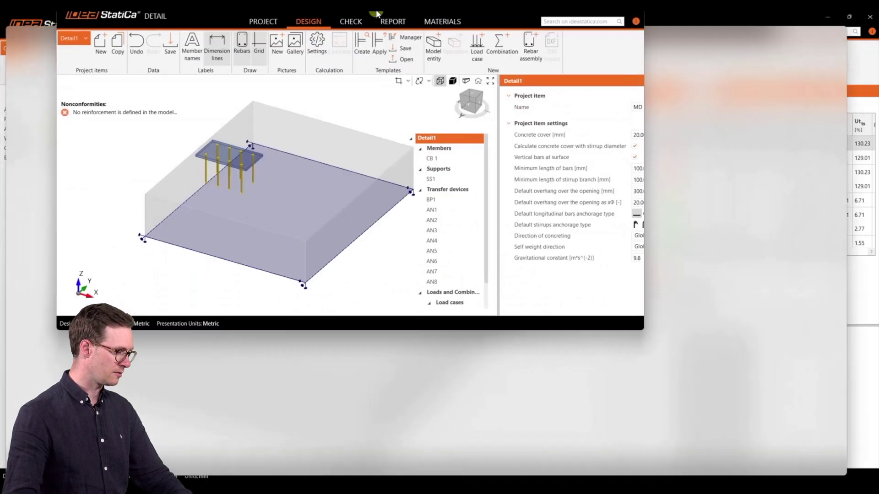
Set the height of concrete block CB 1 to 0.70 m.
{"action": "scroll", "coordinate": [360, 202], "scroll_direction": "up", "scroll_amount": 5}
{"action": "scroll", "coordinate": [315, 192], "scroll_direction": "down", "scroll_amount": 2}
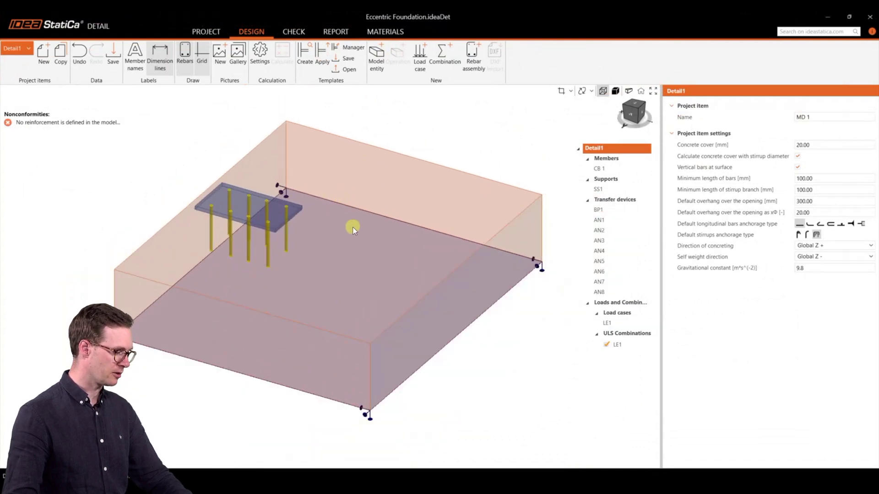
{"action": "left_click", "coordinate": [602, 170]}
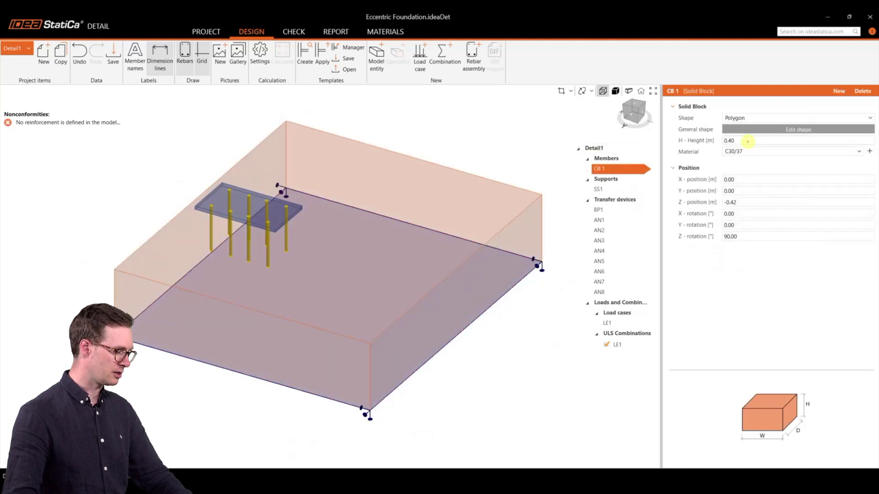
{"action": "left_click", "coordinate": [748, 142]}
{"action": "type", "text": "0.70"}
{"action": "key", "text": "Tab"}
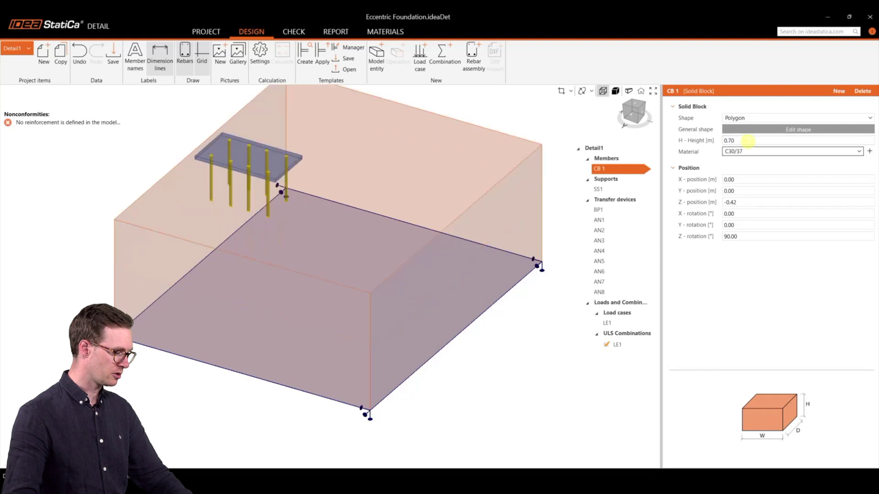
{"action": "scroll", "coordinate": [310, 323], "scroll_direction": "down", "scroll_amount": 2}
{"action": "middle_click_drag", "start_coordinate": [310, 323], "coordinate": [426, 260]}
{"action": "right_click_drag", "start_coordinate": [425, 260], "coordinate": [278, 323]}
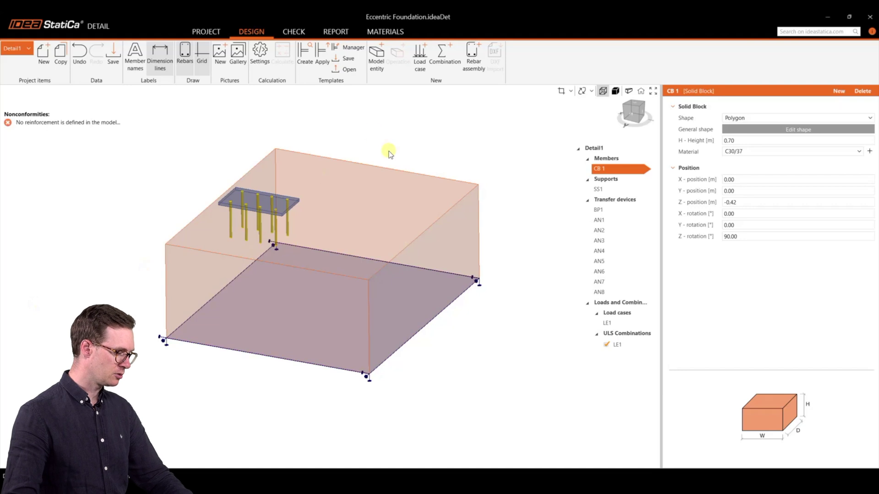
Add a rectangular negative volume and position it on surface 4, edge 3 of block CB 1.
{"action": "left_click", "coordinate": [378, 68]}
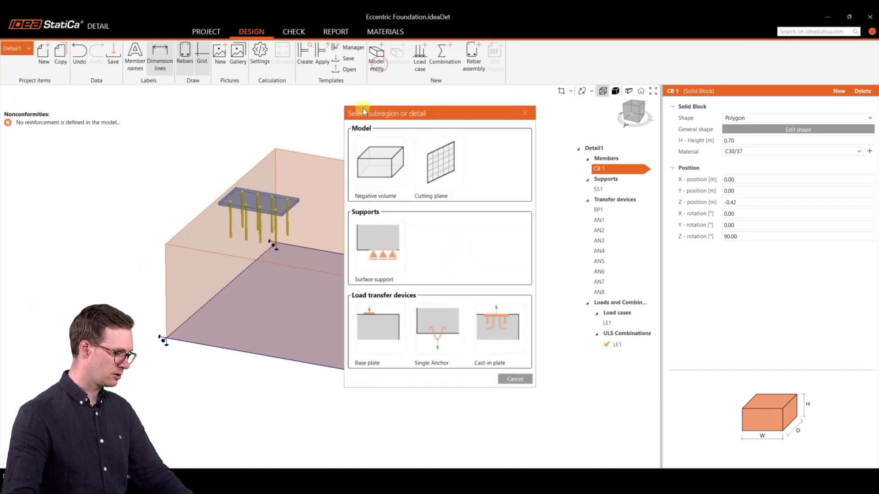
{"action": "left_click", "coordinate": [377, 166]}
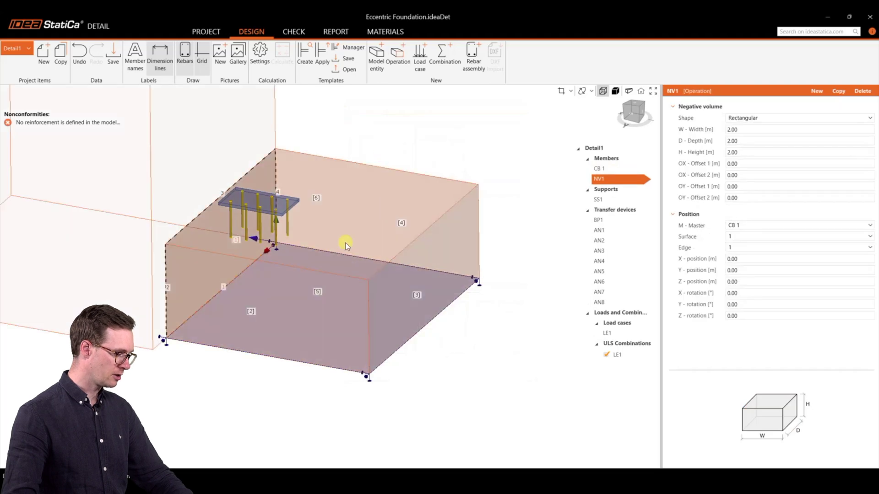
{"action": "scroll", "coordinate": [339, 258], "scroll_direction": "down", "scroll_amount": 3}
{"action": "middle_click_drag", "start_coordinate": [360, 217], "coordinate": [397, 280]}
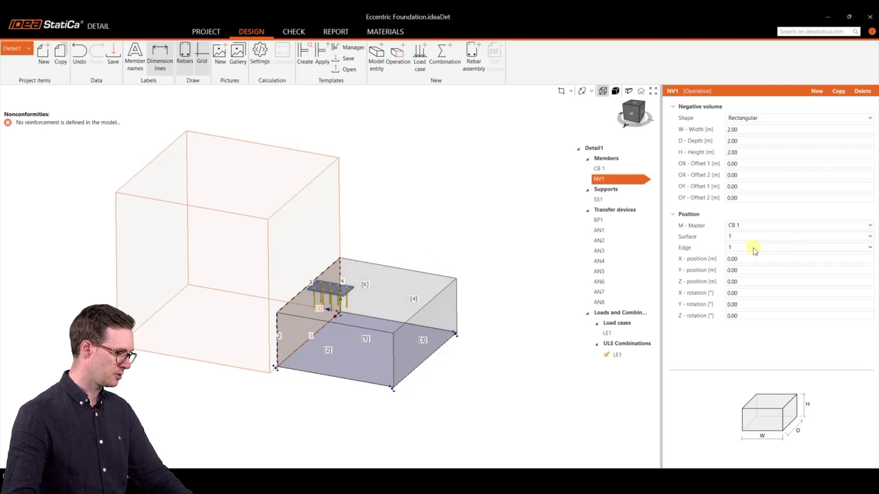
{"action": "left_click", "coordinate": [738, 237]}
{"action": "left_click", "coordinate": [740, 280]}
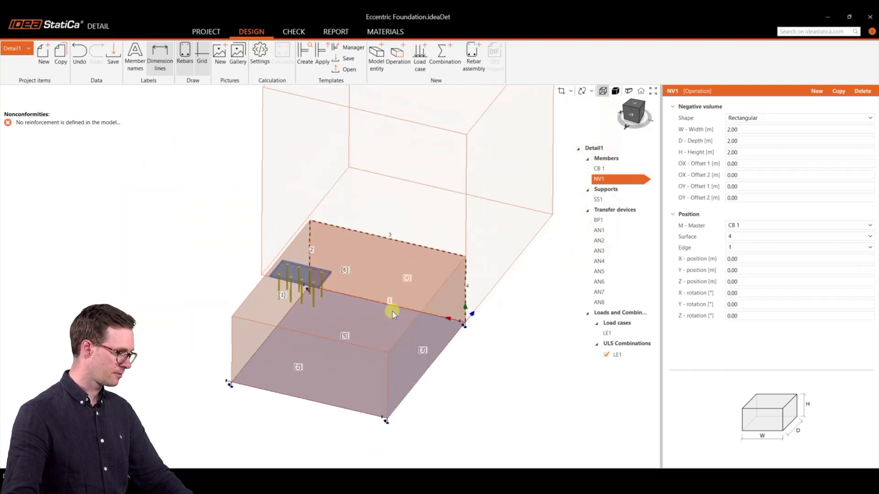
{"action": "left_click", "coordinate": [744, 248]}
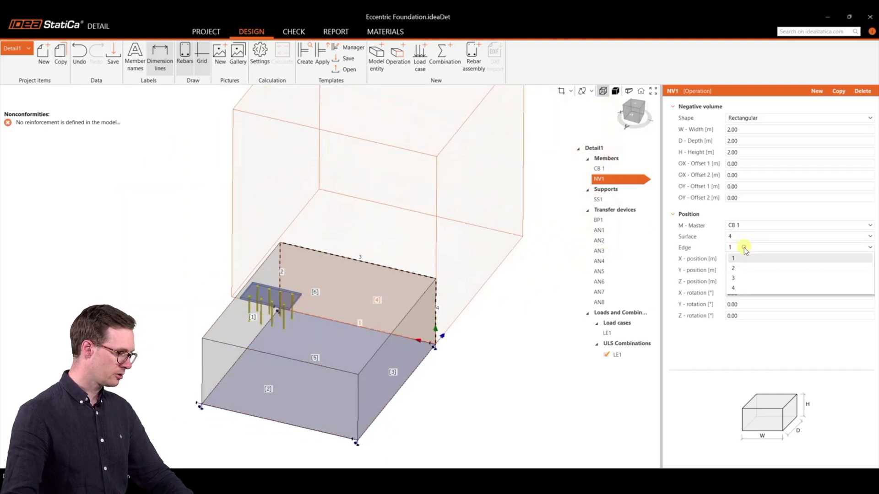
{"action": "left_click", "coordinate": [733, 282]}
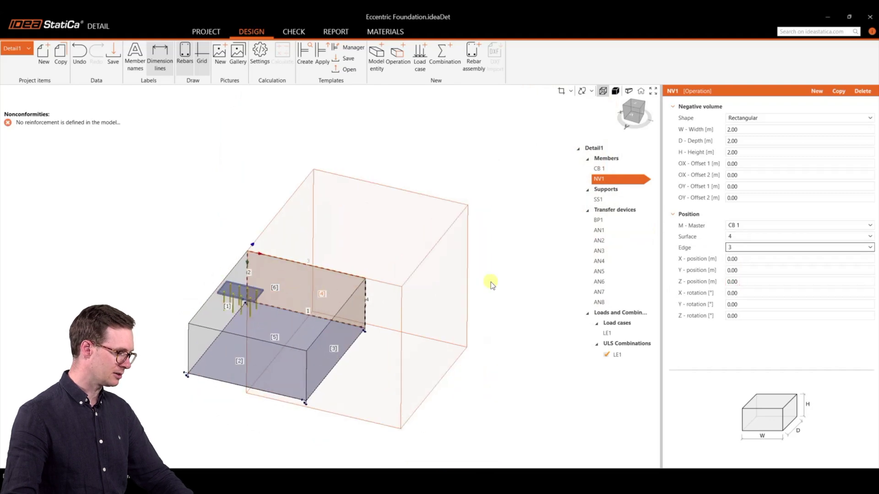
Set negative volume NV1's depth to 0.35 m, height to 0.70 m and Z position to -0.70 m.
{"action": "left_click", "coordinate": [750, 130]}
{"action": "left_click", "coordinate": [750, 140]}
{"action": "type", "text": "0.35"}
{"action": "key", "text": "Tab"}
{"action": "type", "text": "0.7"}
{"action": "key", "text": "Tab"}
{"action": "scroll", "coordinate": [350, 293], "scroll_direction": "up", "scroll_amount": 3}
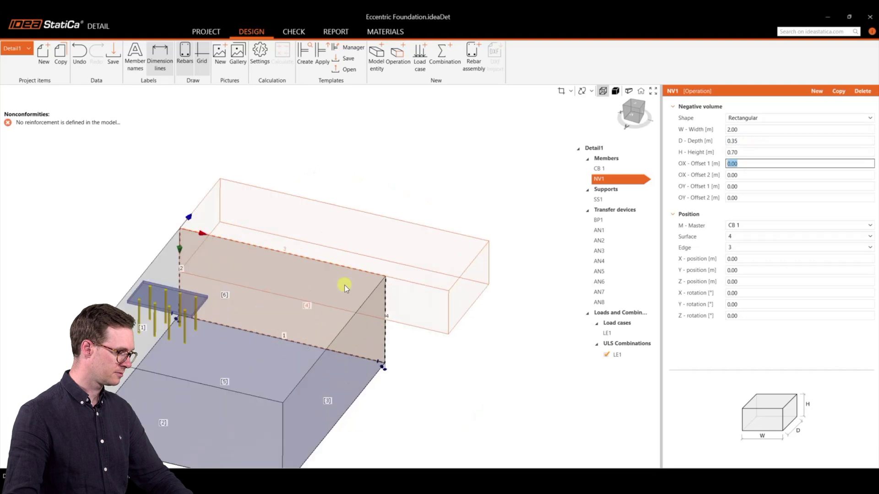
{"action": "left_click", "coordinate": [746, 283]}
{"action": "type", "text": "-0.70"}
{"action": "key", "text": "Tab"}
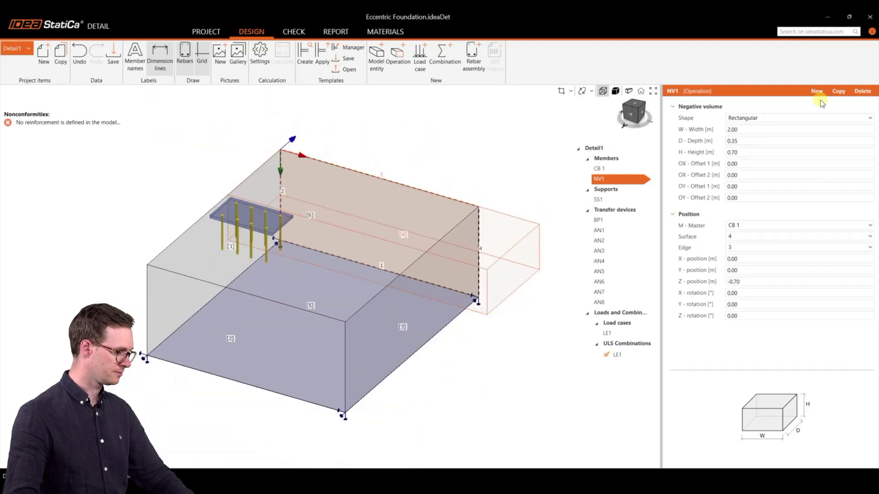
Copy the negative volume twice, placing the copies on surfaces 2 and 3 of block CB 1.
{"action": "left_click", "coordinate": [832, 93]}
{"action": "scroll", "coordinate": [374, 283], "scroll_direction": "down", "scroll_amount": 3}
{"action": "left_click", "coordinate": [741, 237]}
{"action": "left_click", "coordinate": [740, 260]}
{"action": "middle_click_drag", "start_coordinate": [426, 330], "coordinate": [336, 340]}
{"action": "left_click", "coordinate": [838, 93]}
{"action": "left_click", "coordinate": [736, 238]}
{"action": "left_click", "coordinate": [737, 267]}
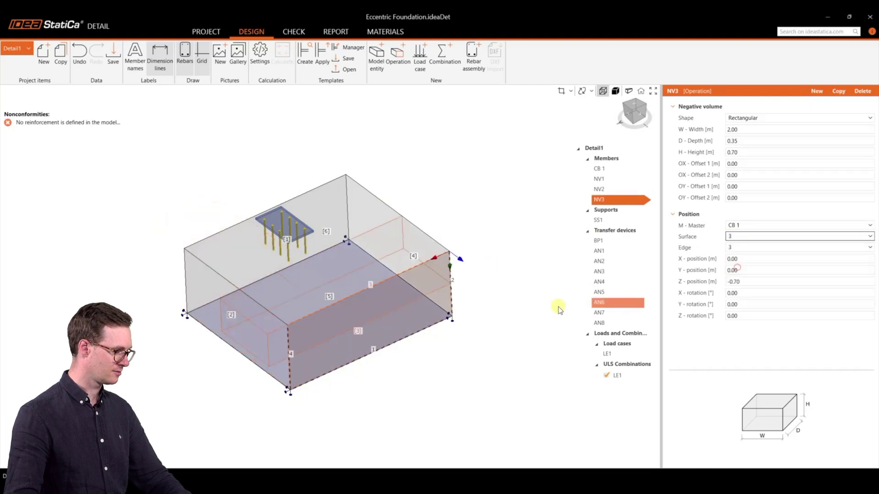
{"action": "middle_click_drag", "start_coordinate": [394, 295], "coordinate": [412, 288]}
{"action": "scroll", "coordinate": [412, 289], "scroll_direction": "down", "scroll_amount": 1}
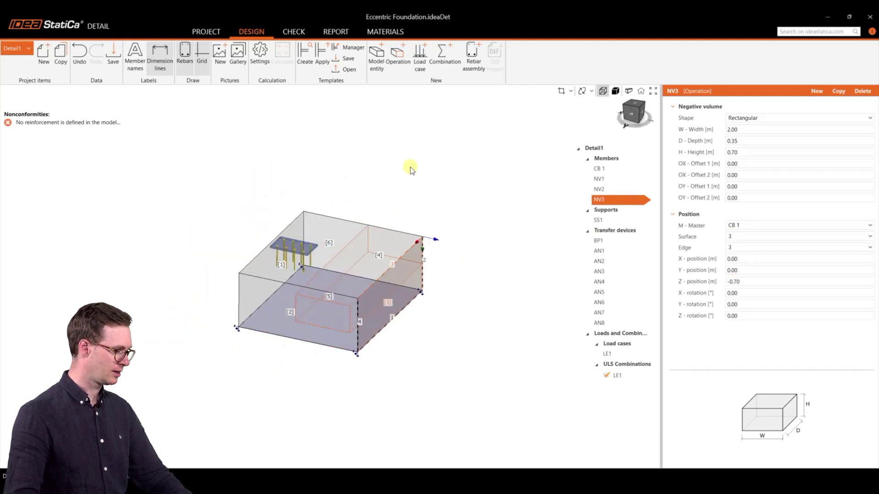
Create a cut operation on block CB 1 using negative volume NV1.
{"action": "left_click", "coordinate": [380, 66]}
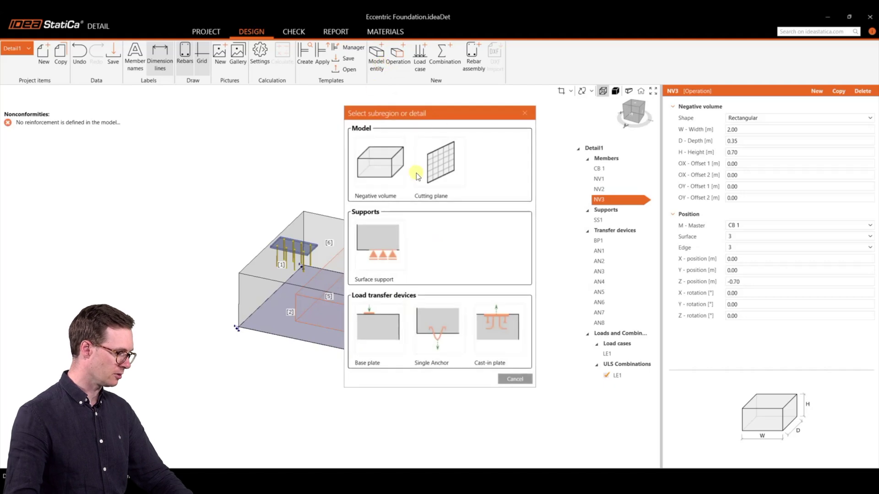
{"action": "left_click", "coordinate": [525, 114]}
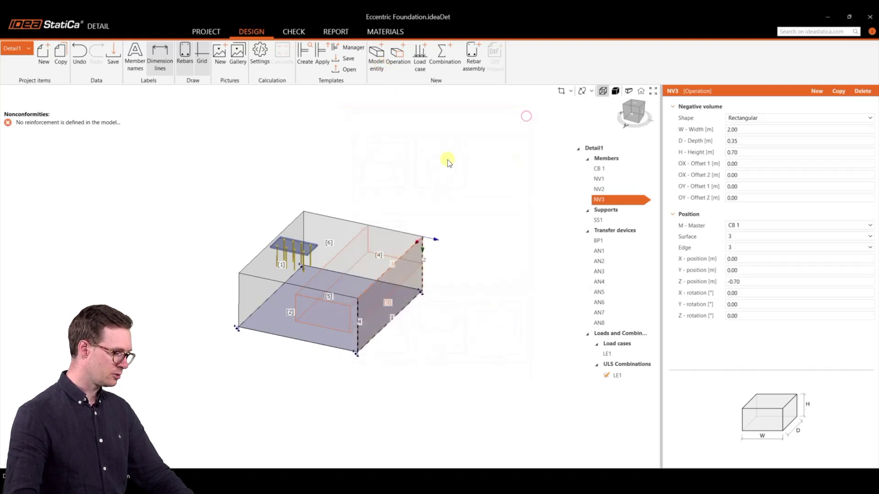
{"action": "left_click", "coordinate": [399, 64]}
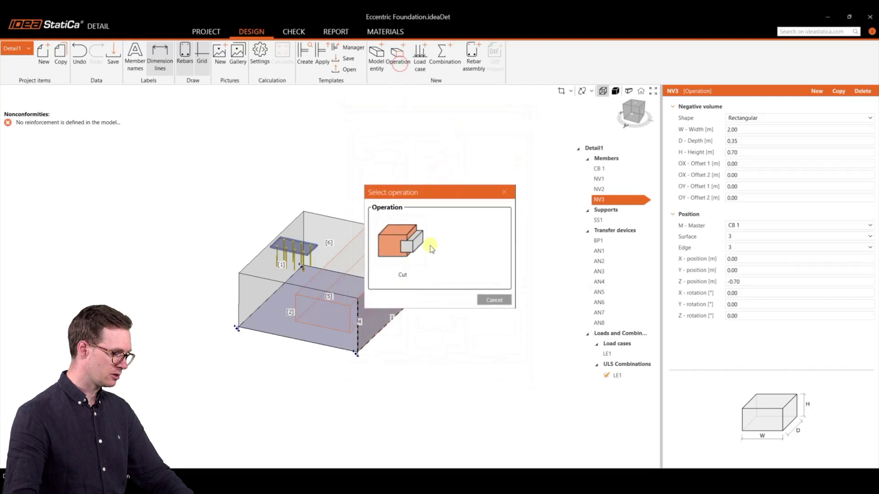
{"action": "left_click", "coordinate": [408, 247]}
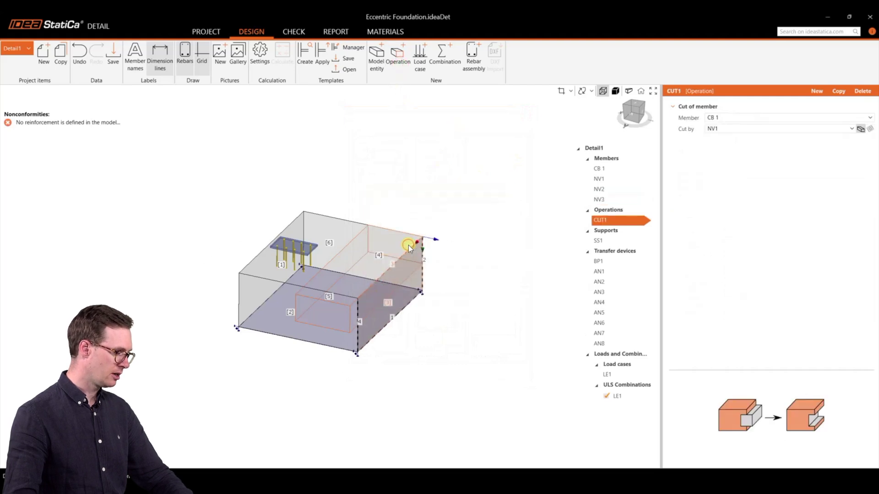
{"action": "left_click", "coordinate": [725, 130]}
{"action": "left_click", "coordinate": [726, 131]}
{"action": "right_click_drag", "start_coordinate": [384, 366], "coordinate": [335, 355]}
Add two more cuts of block CB 1, one by NV2 and one by NV3.
{"action": "left_click", "coordinate": [726, 129]}
{"action": "left_click", "coordinate": [726, 161]}
{"action": "right_click_drag", "start_coordinate": [327, 347], "coordinate": [304, 361]}
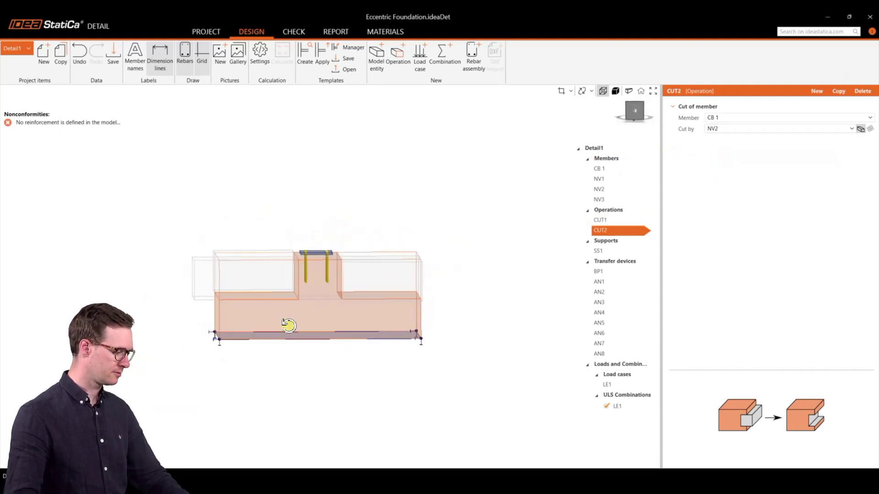
{"action": "left_click", "coordinate": [839, 94]}
{"action": "left_click", "coordinate": [723, 130]}
{"action": "left_click", "coordinate": [722, 172]}
{"action": "right_click_drag", "start_coordinate": [421, 288], "coordinate": [462, 233]}
Set negative volume NV3's height to 0.95 m and its Z position to -0.95 m.
{"action": "left_click", "coordinate": [603, 201]}
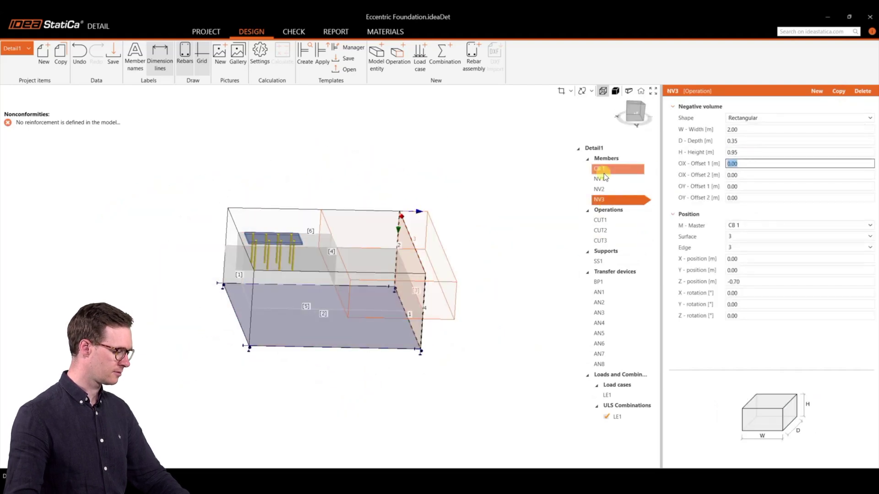
{"action": "left_click", "coordinate": [761, 281]}
{"action": "type", "text": "-0.95"}
{"action": "key", "text": "Return"}
Inspect the cut foundation and its cut operations from several angles.
{"action": "scroll", "coordinate": [328, 256], "scroll_direction": "up", "scroll_amount": 3}
{"action": "scroll", "coordinate": [328, 256], "scroll_direction": "down", "scroll_amount": 1}
{"action": "middle_click_drag", "start_coordinate": [328, 256], "coordinate": [387, 281]}
{"action": "scroll", "coordinate": [386, 281], "scroll_direction": "down", "scroll_amount": 3}
{"action": "left_click", "coordinate": [600, 241]}
{"action": "left_click", "coordinate": [608, 210]}
{"action": "scroll", "coordinate": [369, 220], "scroll_direction": "up", "scroll_amount": 2}
{"action": "middle_click_drag", "start_coordinate": [369, 219], "coordinate": [419, 339]}
{"action": "scroll", "coordinate": [382, 359], "scroll_direction": "up", "scroll_amount": 3}
{"action": "right_click_drag", "start_coordinate": [419, 338], "coordinate": [455, 210]}
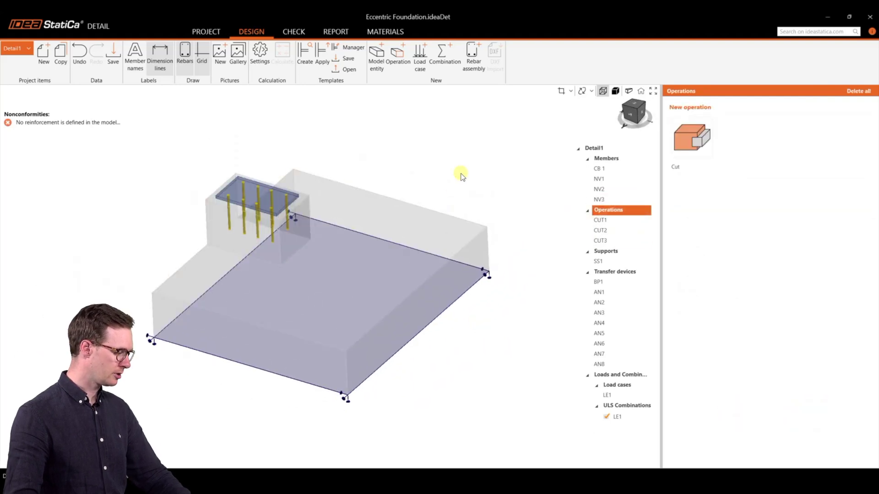
Insert a cutting plane on block CB 1 and switch its plane definition to custom X, Y and Z values.
{"action": "left_click", "coordinate": [377, 65]}
{"action": "left_click", "coordinate": [438, 180]}
{"action": "mouse_move", "coordinate": [427, 190]}
{"action": "middle_mouse_down"}
{"action": "mouse_move", "coordinate": [434, 202]}
{"action": "mouse_move", "coordinate": [394, 232]}
{"action": "middle_mouse_up"}
{"action": "left_click", "coordinate": [736, 118]}
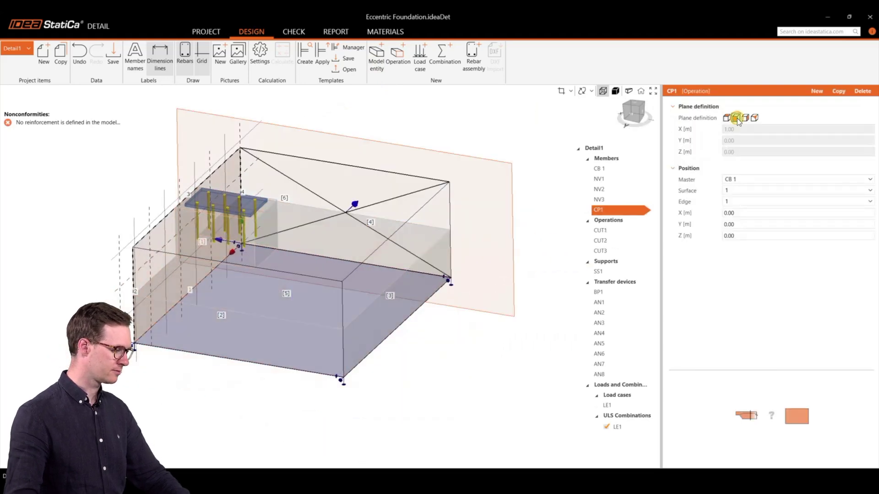
{"action": "left_click", "coordinate": [744, 117]}
{"action": "scroll", "coordinate": [374, 310], "scroll_direction": "down", "scroll_amount": 3}
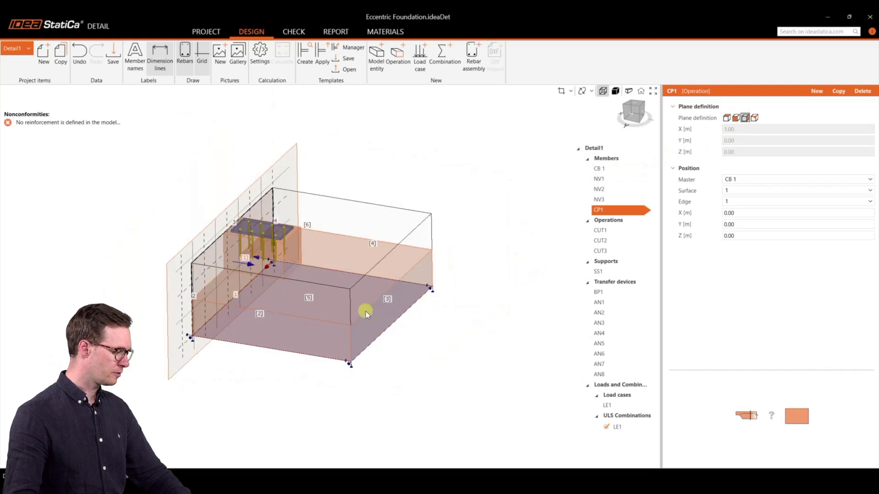
{"action": "left_click", "coordinate": [633, 109]}
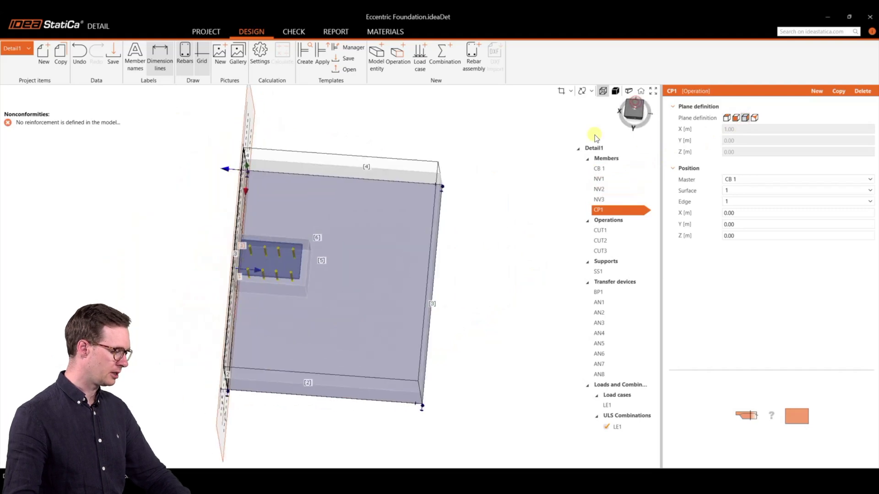
{"action": "left_click", "coordinate": [754, 118]}
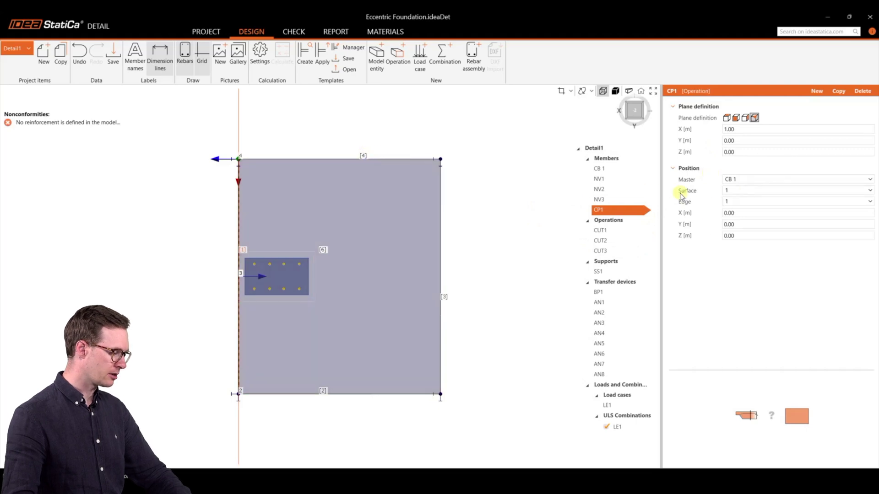
Place cutting plane CP1 on surface 4 of block CB 1 and set its plane definition Y value to 1.60 m.
{"action": "left_click", "coordinate": [751, 191]}
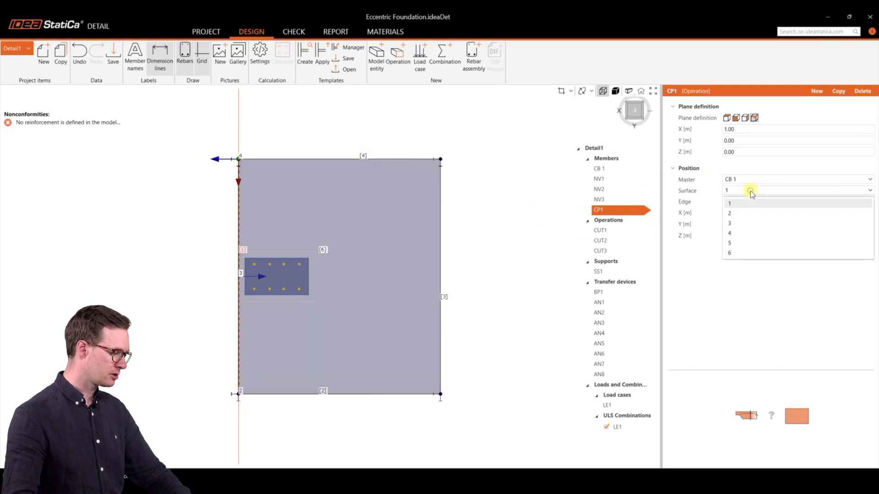
{"action": "left_click", "coordinate": [732, 233]}
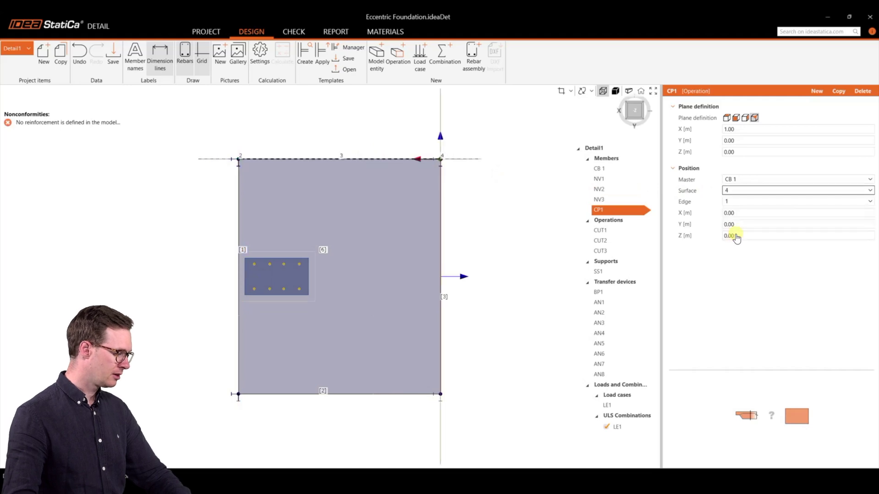
{"action": "scroll", "coordinate": [441, 270], "scroll_direction": "down", "scroll_amount": 3}
{"action": "middle_click_drag", "start_coordinate": [463, 258], "coordinate": [440, 257]}
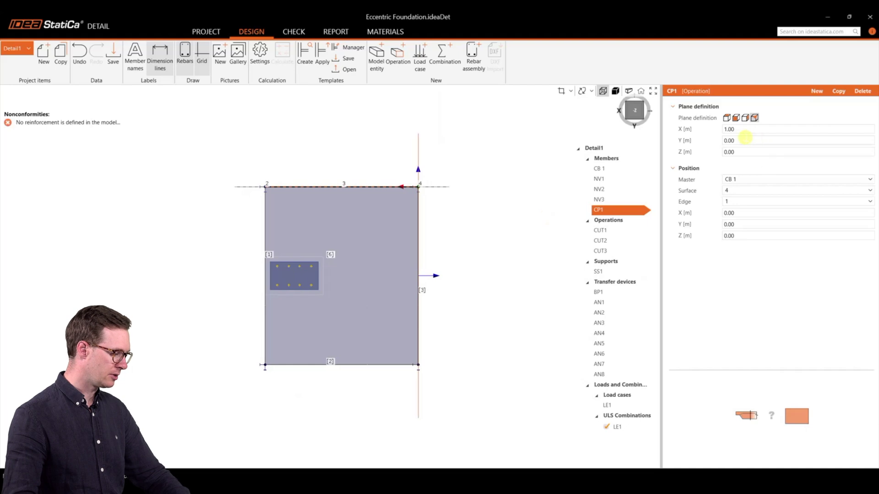
{"action": "left_click", "coordinate": [745, 138]}
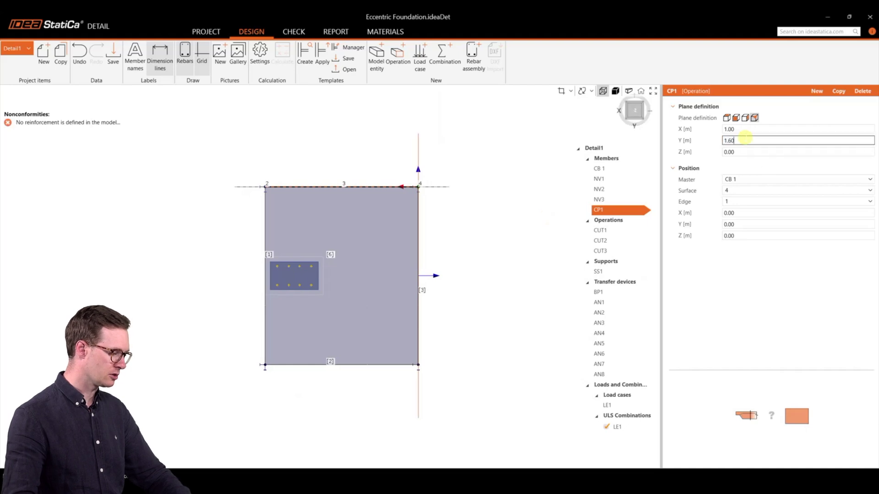
{"action": "type", "text": "1.60"}
{"action": "key", "text": "Tab"}
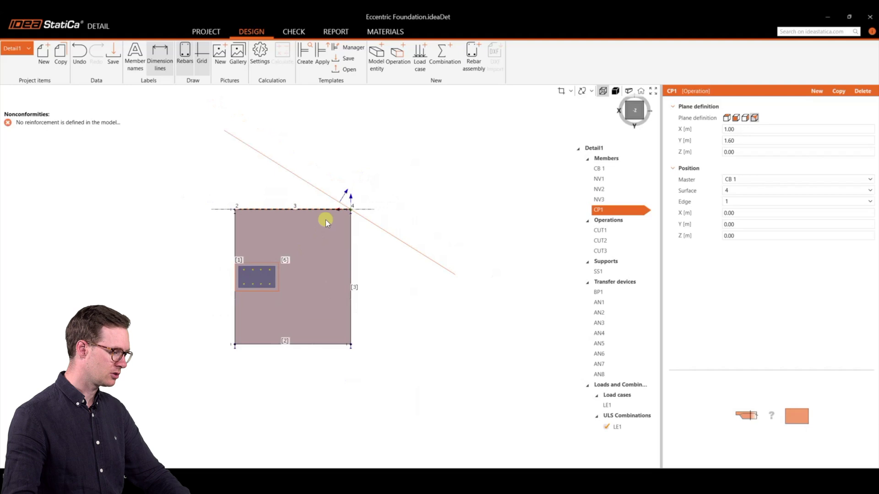
Offset cutting plane CP1 by setting its Z position to -0.65 m.
{"action": "left_click", "coordinate": [749, 233]}
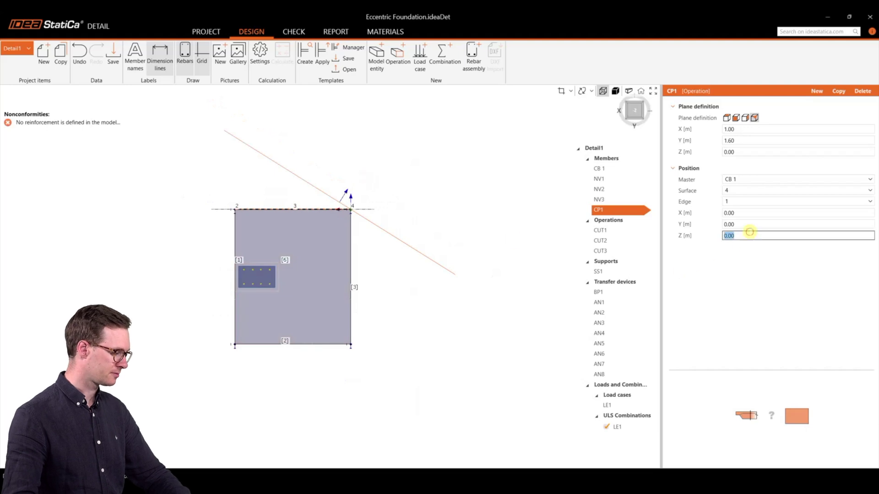
{"action": "type", "text": "-0.65"}
{"action": "key", "text": "Return"}
{"action": "scroll", "coordinate": [342, 270], "scroll_direction": "up", "scroll_amount": 2}
{"action": "middle_click_drag", "start_coordinate": [407, 246], "coordinate": [424, 240]}
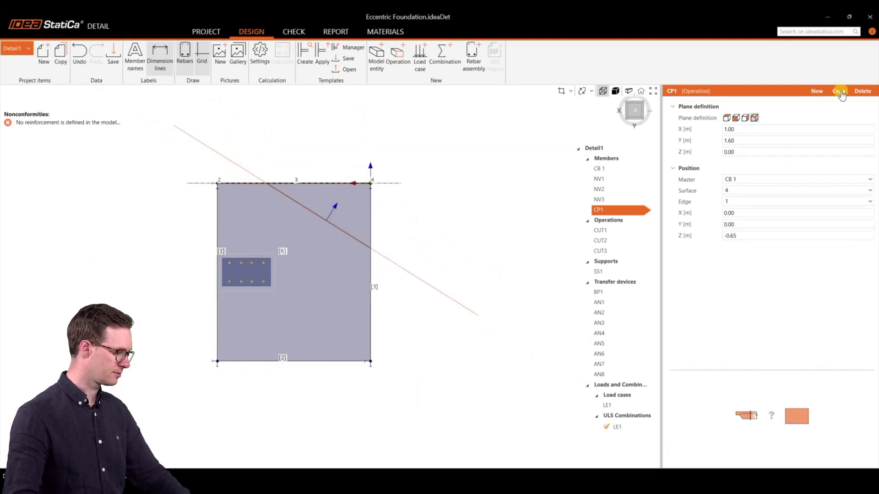
Copy cutting plane CP1, set the copy's plane definition Y value to -1.60 m and place it on surface 2, edge 2.
{"action": "left_click", "coordinate": [839, 91]}
{"action": "left_click", "coordinate": [742, 141]}
{"action": "type", "text": "-1.60"}
{"action": "key", "text": "Tab"}
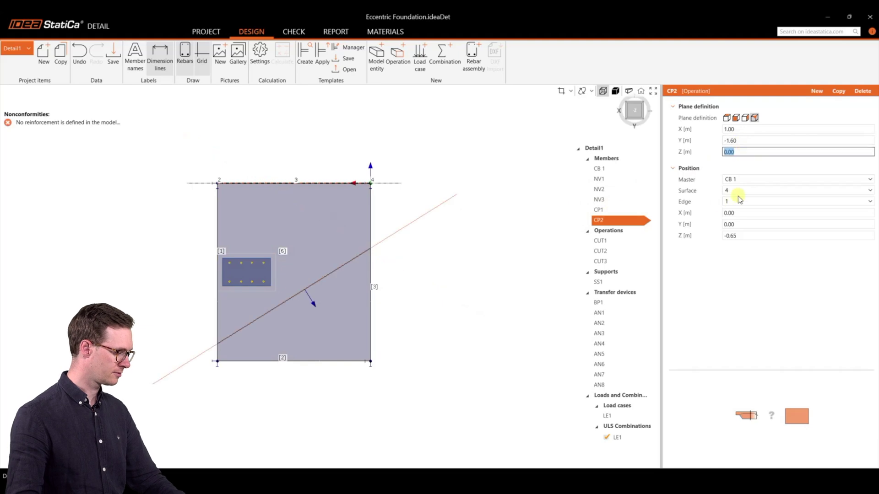
{"action": "left_click", "coordinate": [739, 191]}
{"action": "left_click", "coordinate": [729, 213]}
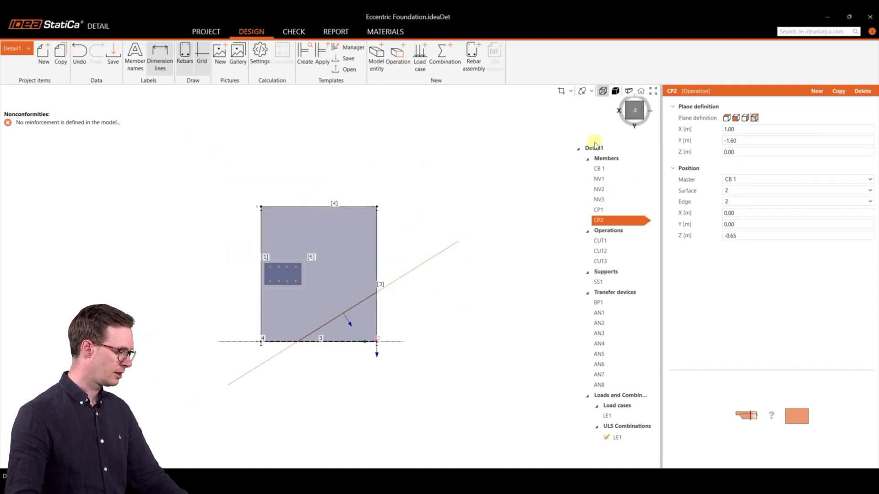
Add two cut operations on block CB 1, one by cutting plane CP1 and one by CP2, and check the trimmed shape.
{"action": "left_click", "coordinate": [641, 91]}
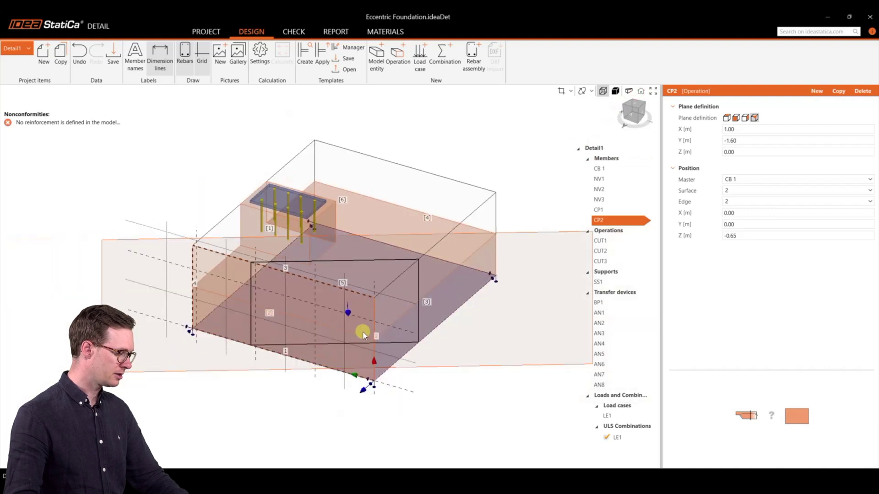
{"action": "scroll", "coordinate": [358, 333], "scroll_direction": "down", "scroll_amount": 5}
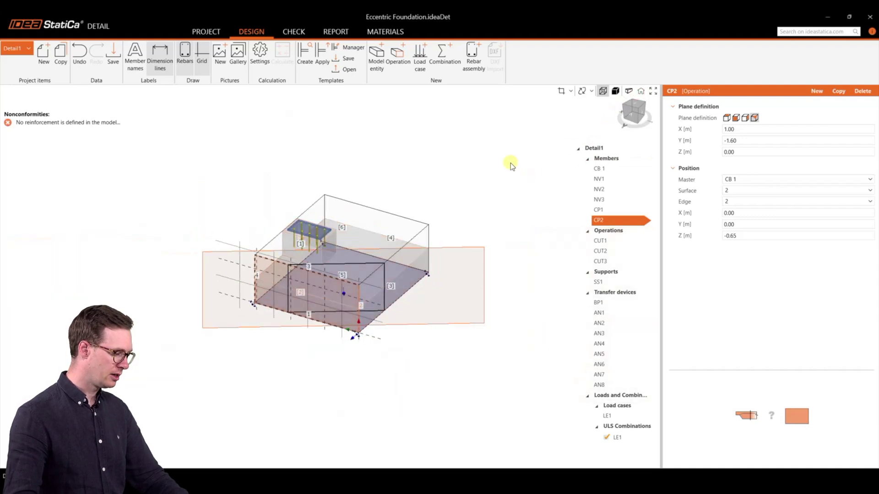
{"action": "left_click", "coordinate": [396, 55]}
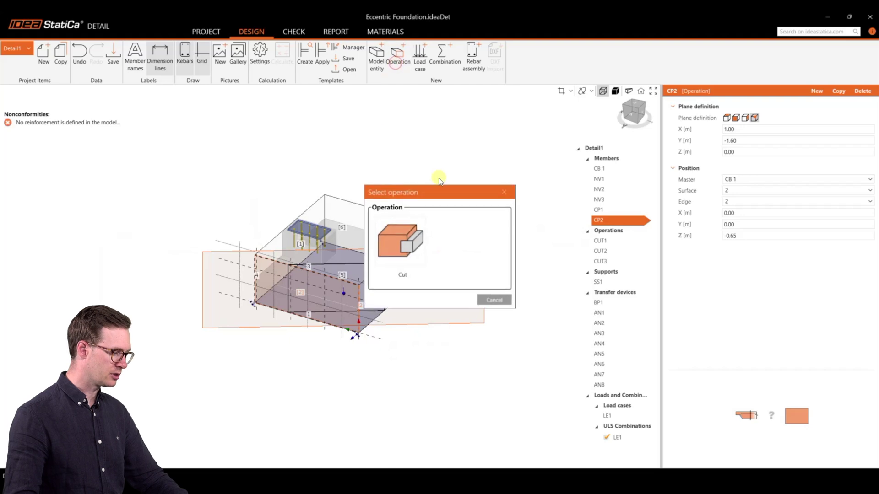
{"action": "left_click", "coordinate": [417, 241]}
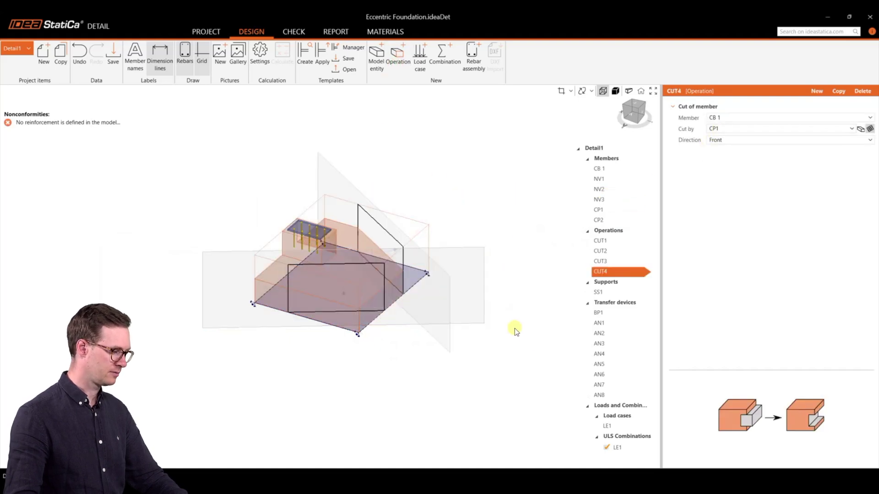
{"action": "left_click", "coordinate": [837, 91]}
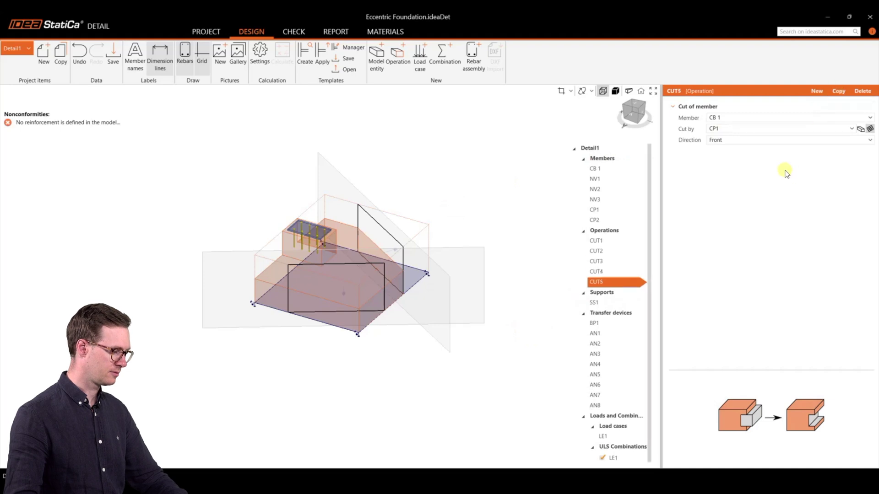
{"action": "left_click", "coordinate": [721, 129]}
{"action": "left_click", "coordinate": [717, 148]}
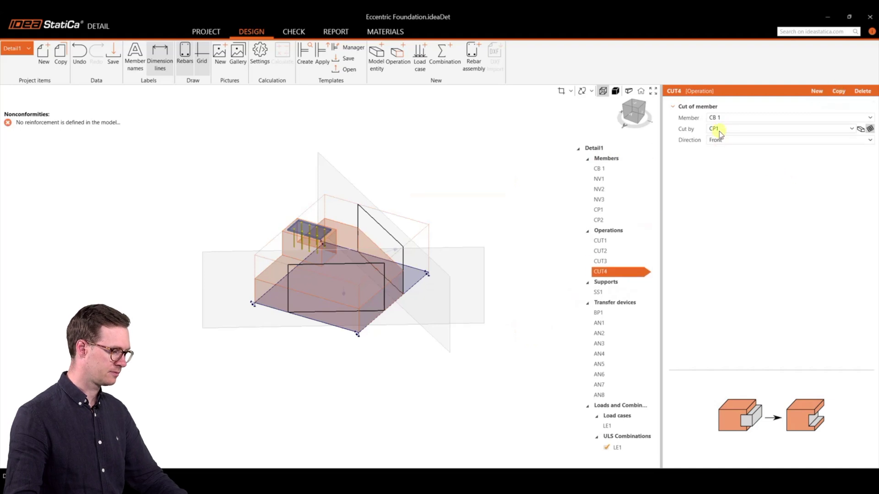
{"action": "scroll", "coordinate": [569, 160], "scroll_direction": "down", "scroll_amount": 2}
{"action": "left_click", "coordinate": [569, 159]}
{"action": "middle_click_drag", "start_coordinate": [323, 224], "coordinate": [332, 289]}
{"action": "right_click_drag", "start_coordinate": [333, 289], "coordinate": [400, 355]}
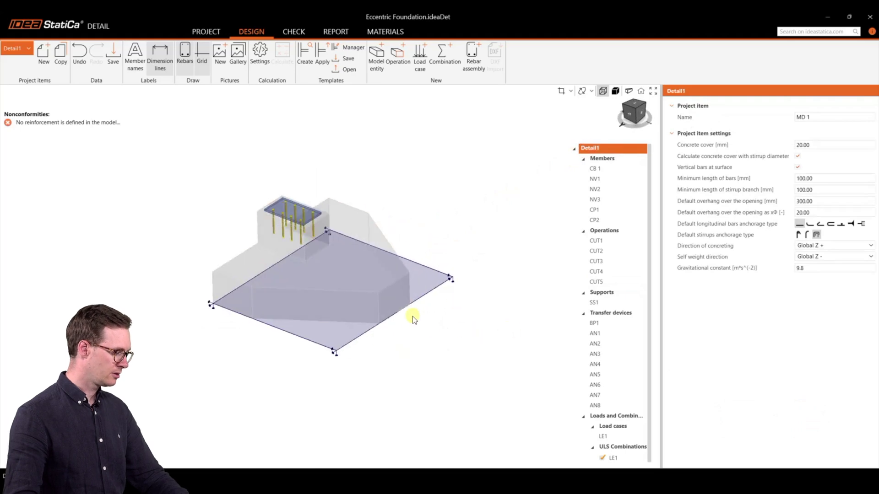
{"action": "scroll", "coordinate": [389, 316], "scroll_direction": "up", "scroll_amount": 4}
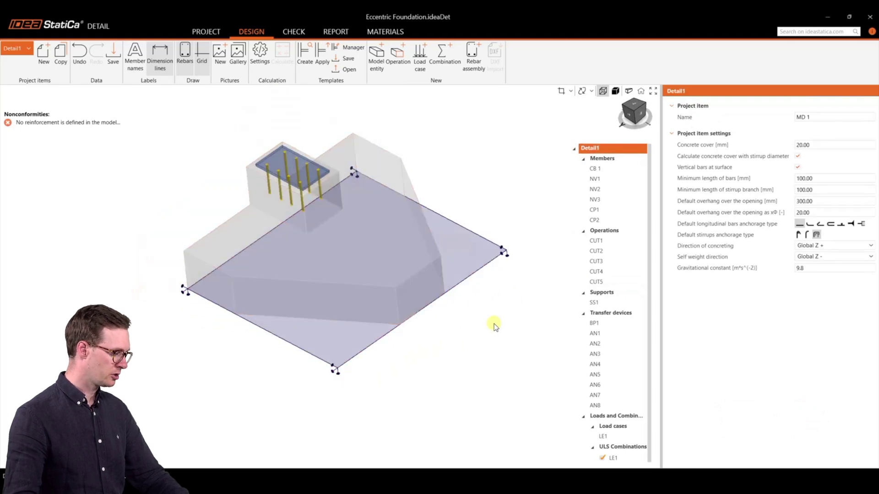
Turn off the relation to the original surface for surface support SS1 under the foundation.
{"action": "left_click", "coordinate": [604, 303]}
{"action": "right_click_drag", "start_coordinate": [443, 342], "coordinate": [315, 320]}
{"action": "scroll", "coordinate": [315, 320], "scroll_direction": "up", "scroll_amount": 2}
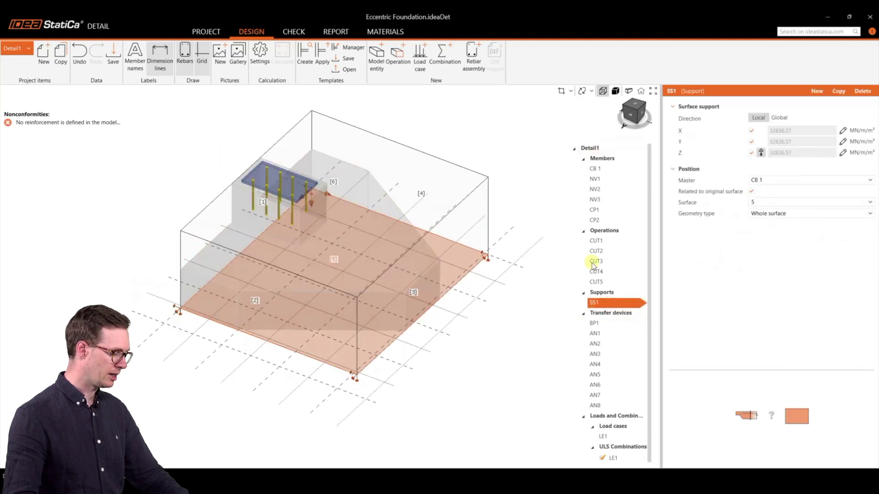
{"action": "left_click", "coordinate": [751, 192]}
{"action": "scroll", "coordinate": [401, 314], "scroll_direction": "down", "scroll_amount": 2}
{"action": "right_click_drag", "start_coordinate": [401, 314], "coordinate": [467, 324]}
{"action": "scroll", "coordinate": [415, 263], "scroll_direction": "up", "scroll_amount": 4}
{"action": "scroll", "coordinate": [414, 262], "scroll_direction": "down", "scroll_amount": 3}
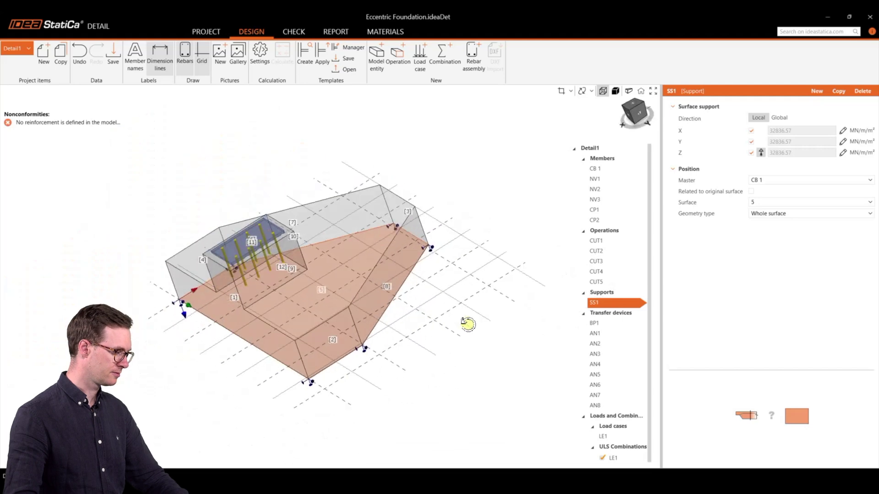
Examine the foundation's surface support, base plate BP1 and the load impulses of load case LE1.
{"action": "left_click", "coordinate": [640, 92]}
{"action": "right_click_drag", "start_coordinate": [291, 358], "coordinate": [471, 302]}
{"action": "scroll", "coordinate": [414, 313], "scroll_direction": "down", "scroll_amount": 2}
{"action": "scroll", "coordinate": [386, 246], "scroll_direction": "up", "scroll_amount": 2}
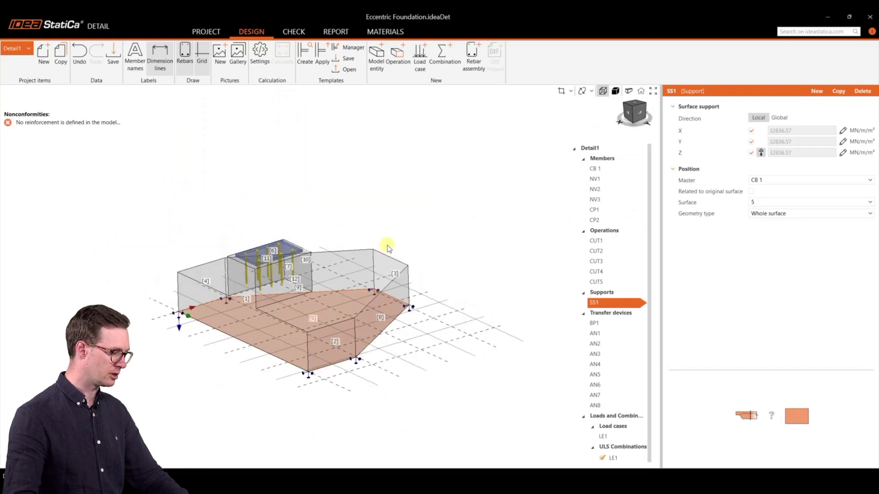
{"action": "left_click", "coordinate": [608, 326]}
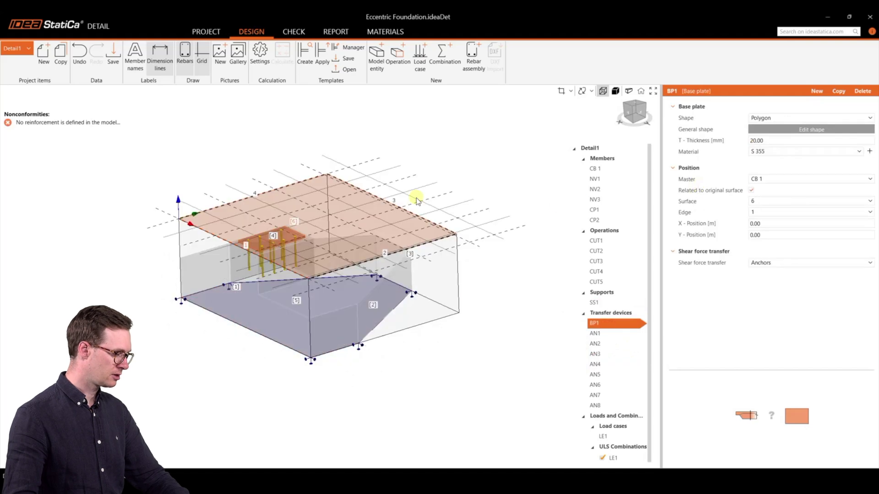
{"action": "scroll", "coordinate": [224, 269], "scroll_direction": "up", "scroll_amount": 3}
{"action": "scroll", "coordinate": [247, 242], "scroll_direction": "up", "scroll_amount": 2}
{"action": "scroll", "coordinate": [253, 221], "scroll_direction": "down", "scroll_amount": 2}
{"action": "scroll", "coordinate": [297, 222], "scroll_direction": "down", "scroll_amount": 1}
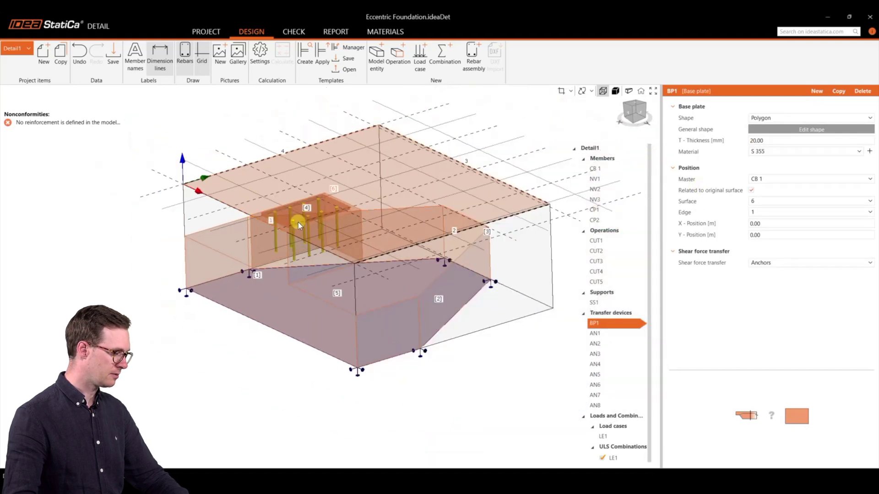
{"action": "middle_click_drag", "start_coordinate": [333, 249], "coordinate": [275, 270]}
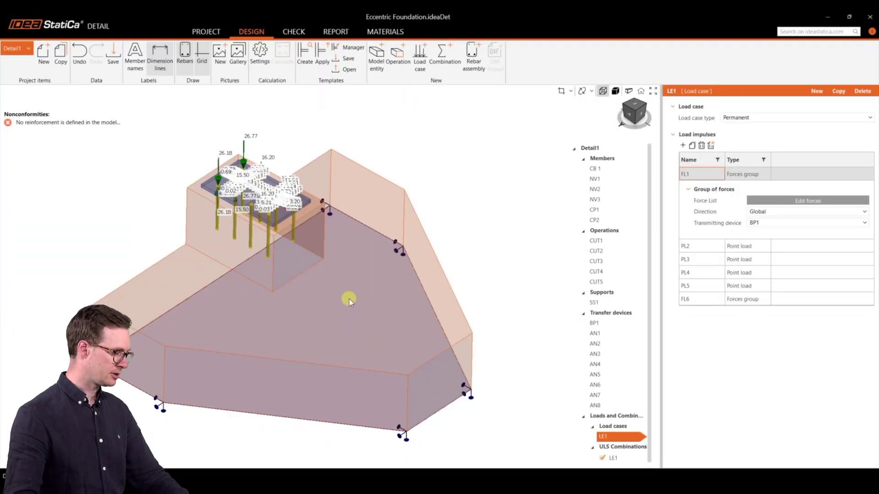
{"action": "middle_click_drag", "start_coordinate": [285, 323], "coordinate": [288, 316]}
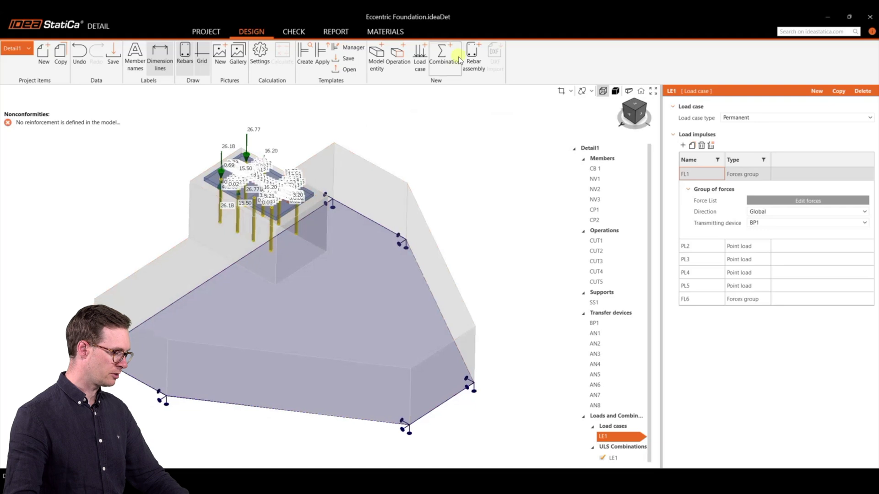
Add a 3D group of bars as reinforcement and set its bar diameter to 16 mm.
{"action": "left_click", "coordinate": [475, 58]}
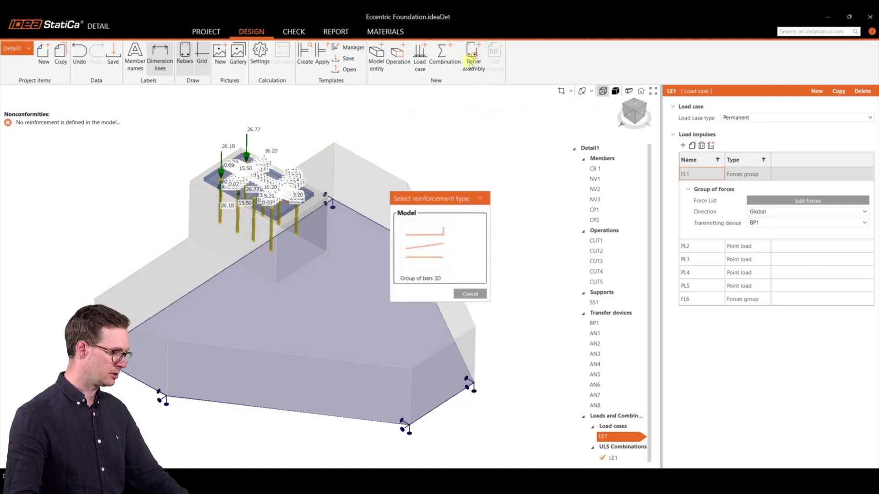
{"action": "left_click", "coordinate": [430, 238]}
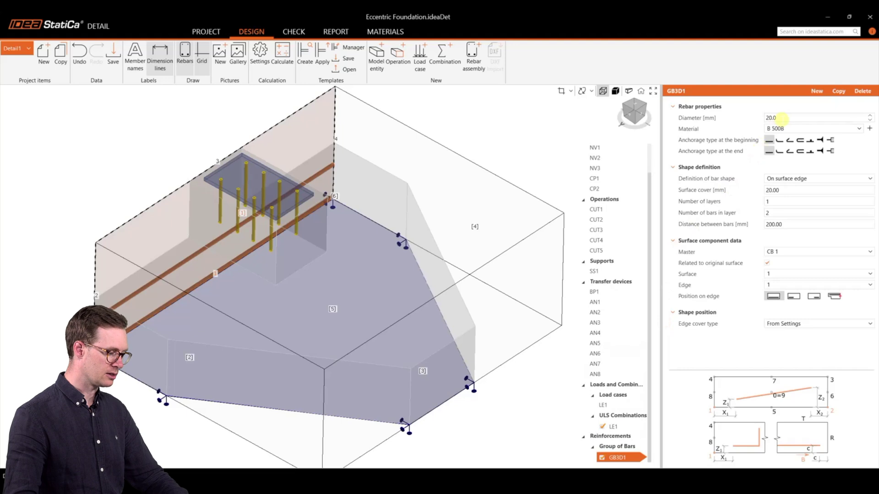
{"action": "left_click", "coordinate": [782, 118]}
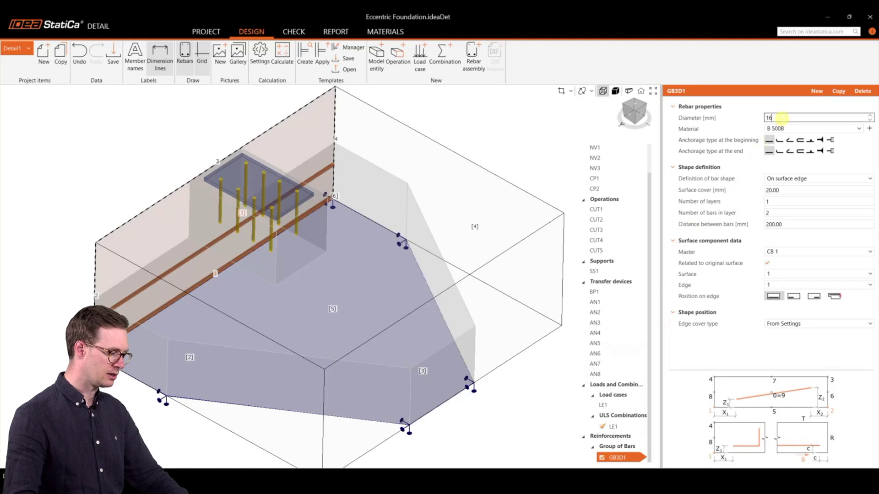
{"action": "key", "text": "Tab"}
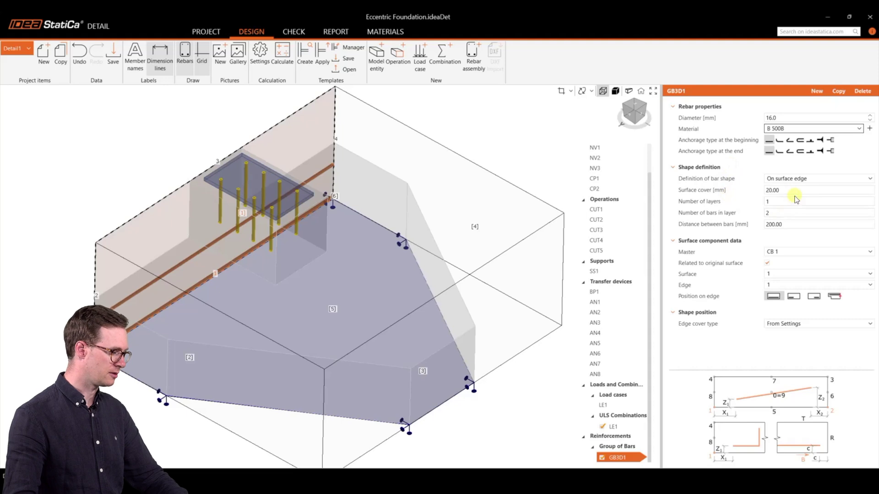
Define the bar shape on surface edge on more edges and set the surface cover to 40 mm.
{"action": "left_click", "coordinate": [791, 179]}
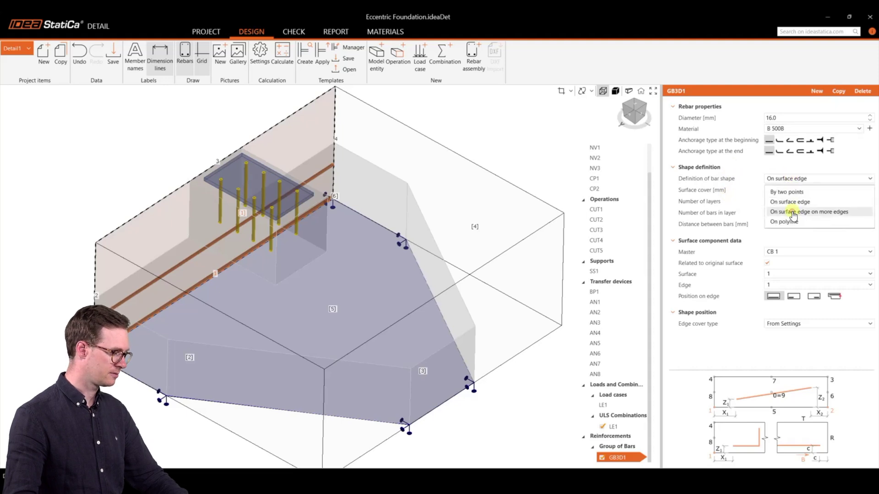
{"action": "left_click", "coordinate": [792, 213]}
{"action": "left_click", "coordinate": [780, 190]}
{"action": "type", "text": "40"}
{"action": "key", "text": "Tab"}
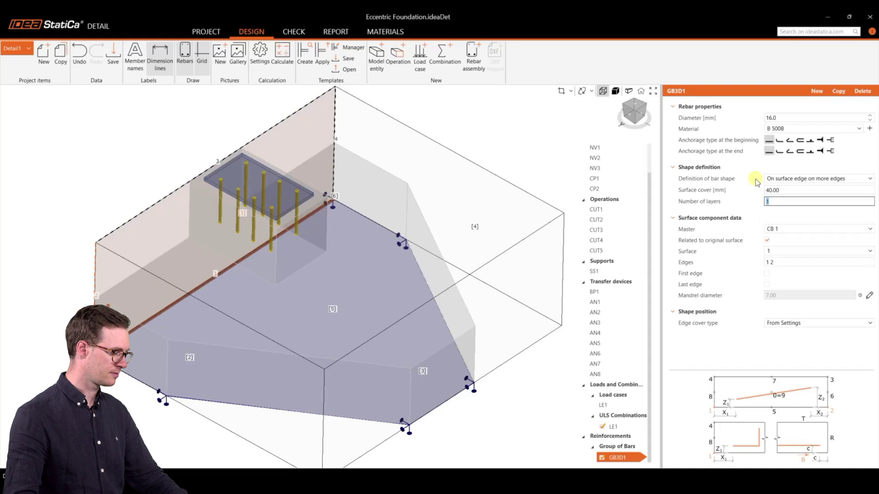
Examine the bar's position on the block and the available reference surfaces from several angles.
{"action": "scroll", "coordinate": [259, 276], "scroll_direction": "up", "scroll_amount": 3}
{"action": "scroll", "coordinate": [281, 258], "scroll_direction": "down", "scroll_amount": 4}
{"action": "middle_click_drag", "start_coordinate": [322, 336], "coordinate": [369, 317]}
{"action": "scroll", "coordinate": [368, 317], "scroll_direction": "down", "scroll_amount": 4}
{"action": "right_click_drag", "start_coordinate": [315, 328], "coordinate": [280, 305]}
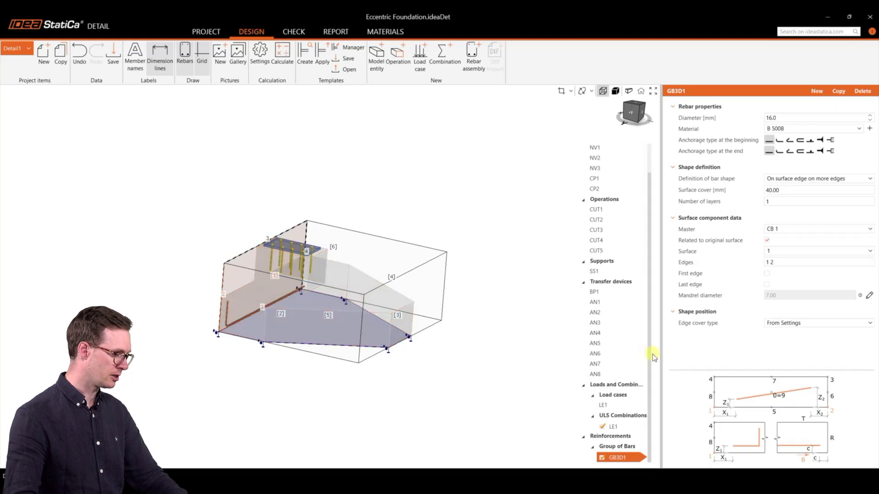
{"action": "scroll", "coordinate": [344, 240], "scroll_direction": "up", "scroll_amount": 3}
{"action": "right_click_drag", "start_coordinate": [320, 320], "coordinate": [299, 341]}
{"action": "scroll", "coordinate": [275, 282], "scroll_direction": "down", "scroll_amount": 3}
{"action": "right_click_drag", "start_coordinate": [284, 283], "coordinate": [311, 316]}
{"action": "left_click", "coordinate": [779, 254]}
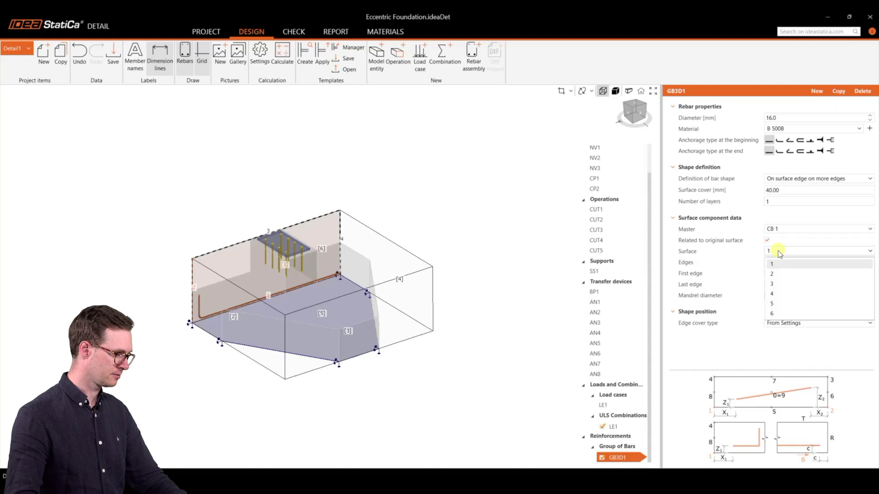
{"action": "scroll", "coordinate": [447, 207], "scroll_direction": "up", "scroll_amount": 2}
{"action": "scroll", "coordinate": [447, 208], "scroll_direction": "down", "scroll_amount": 4}
{"action": "scroll", "coordinate": [426, 249], "scroll_direction": "up", "scroll_amount": 4}
{"action": "right_click_drag", "start_coordinate": [383, 289], "coordinate": [389, 358]}
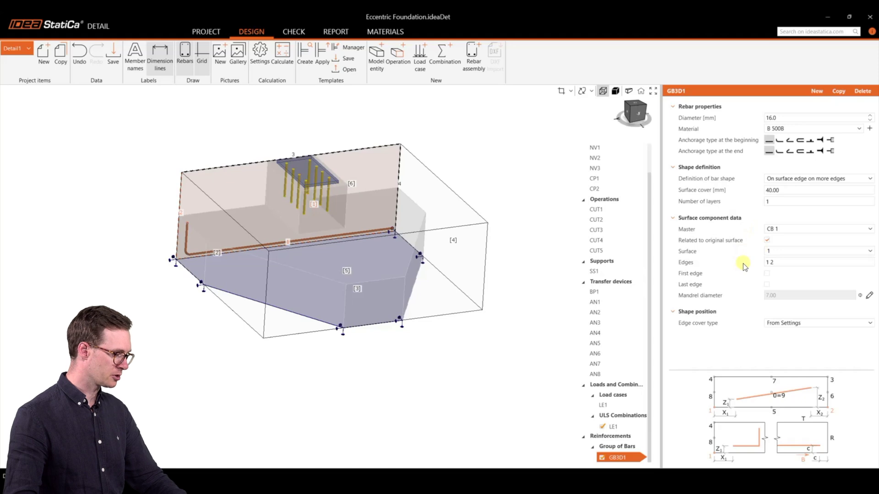
Turn off the bar group's relation to the original surface and assign it to surface 10 of block CB 1.
{"action": "left_click", "coordinate": [767, 241]}
{"action": "scroll", "coordinate": [333, 223], "scroll_direction": "up", "scroll_amount": 3}
{"action": "mouse_move", "coordinate": [330, 222]}
{"action": "middle_mouse_down"}
{"action": "mouse_move", "coordinate": [314, 252]}
{"action": "mouse_move", "coordinate": [319, 233]}
{"action": "middle_mouse_up"}
{"action": "left_click", "coordinate": [784, 252]}
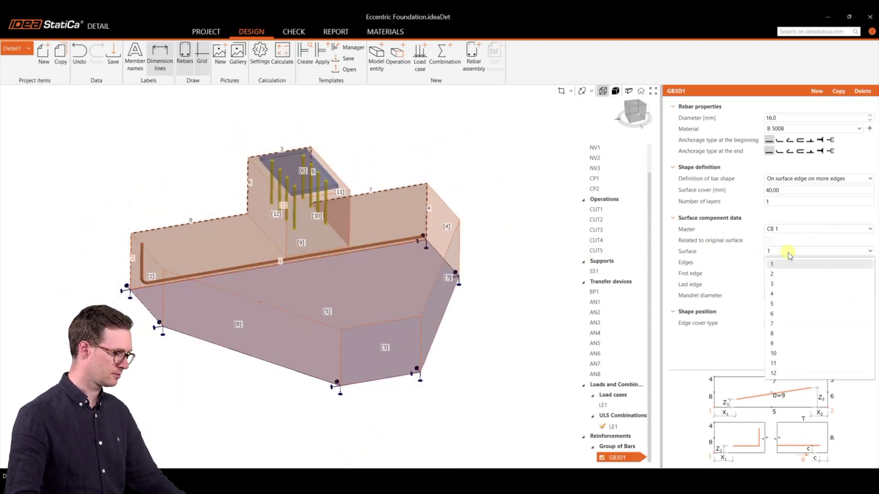
{"action": "left_click", "coordinate": [780, 353]}
{"action": "scroll", "coordinate": [336, 238], "scroll_direction": "down", "scroll_amount": 2}
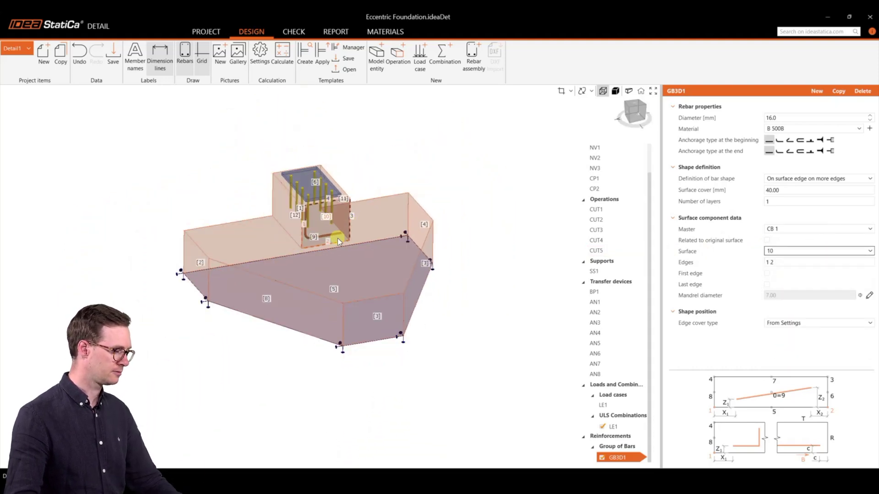
Run the bar group on surface 10 along edges 1 4 3.
{"action": "scroll", "coordinate": [323, 230], "scroll_direction": "up", "scroll_amount": 4}
{"action": "scroll", "coordinate": [325, 239], "scroll_direction": "down", "scroll_amount": 1}
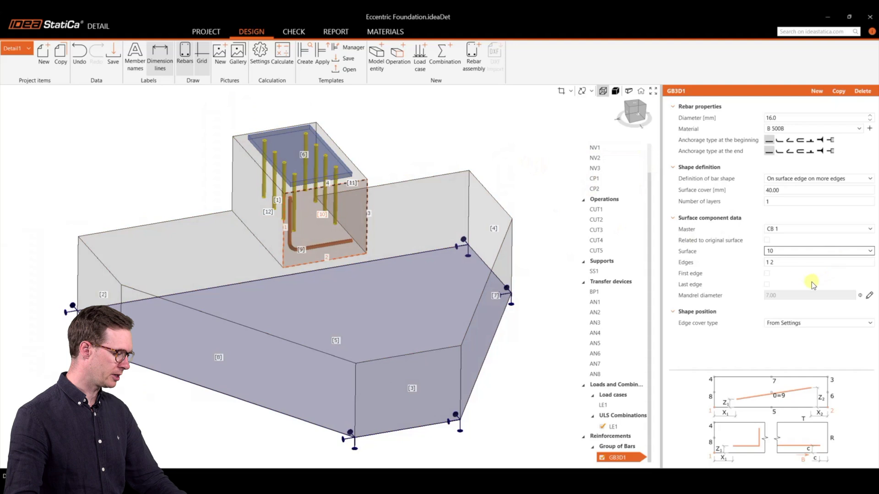
{"action": "left_click", "coordinate": [785, 263]}
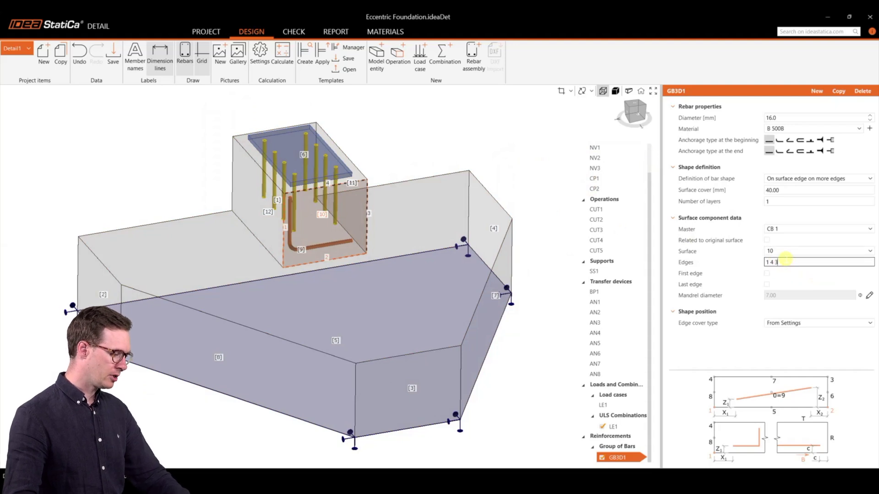
{"action": "type", "text": "1 4 3"}
{"action": "key", "text": "Return"}
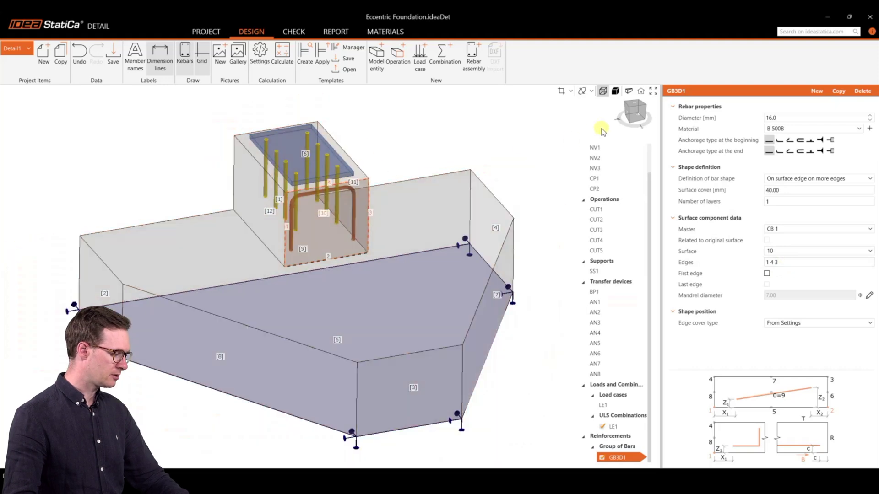
Turn on the first and last edge extensions of the bars and set them to 1000 mm and -1000 mm.
{"action": "left_click", "coordinate": [635, 118]}
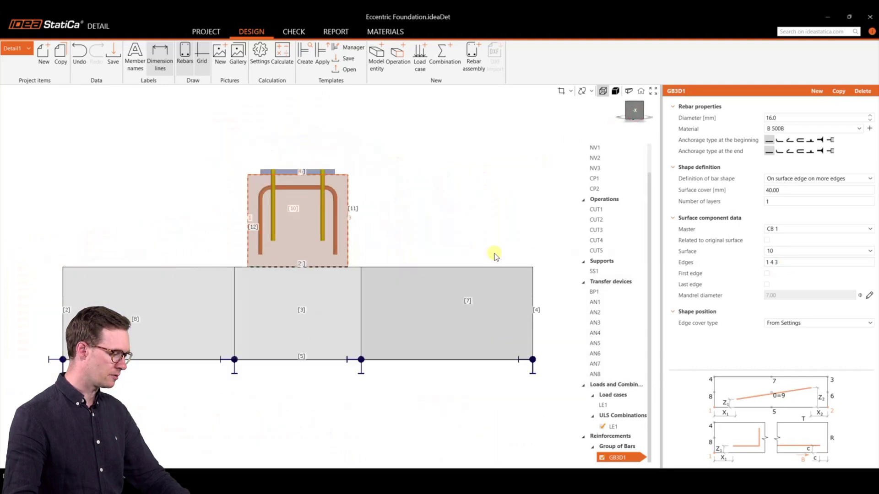
{"action": "left_click", "coordinate": [767, 273]}
{"action": "left_click", "coordinate": [767, 285]}
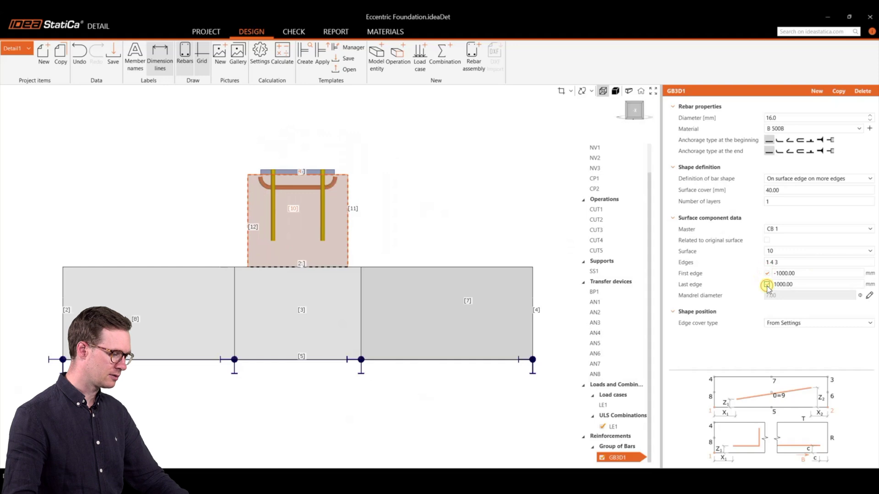
{"action": "left_click", "coordinate": [812, 274]}
{"action": "key", "text": "Tab"}
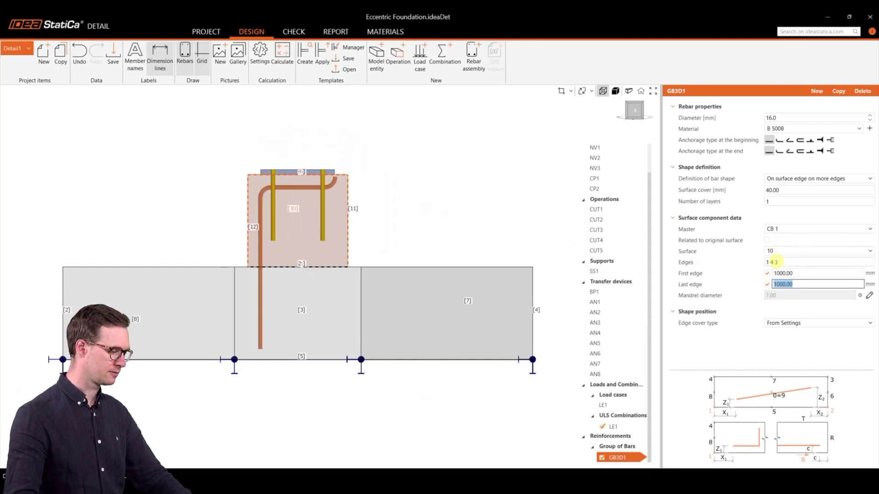
{"action": "type", "text": "-1000"}
{"action": "key", "text": "Tab"}
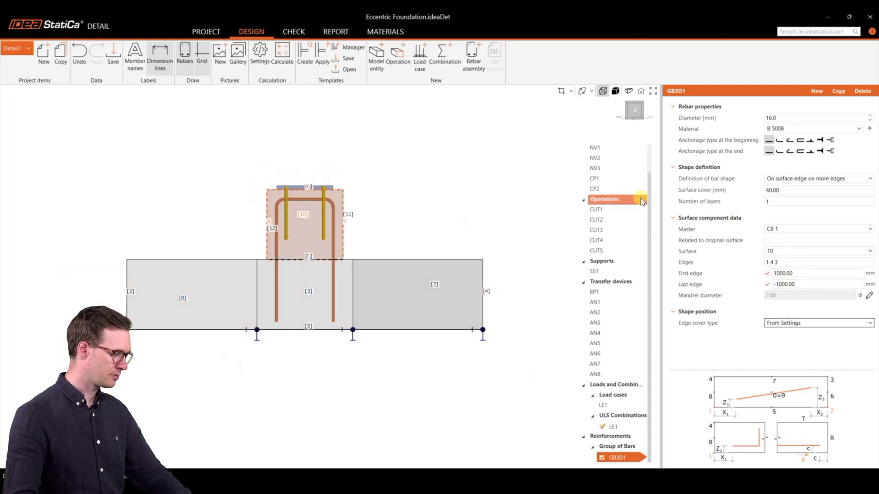
Give the bars 90-degree bend anchorage at both ends and arrange them in 5 layers spaced 120 mm apart.
{"action": "left_click", "coordinate": [779, 141]}
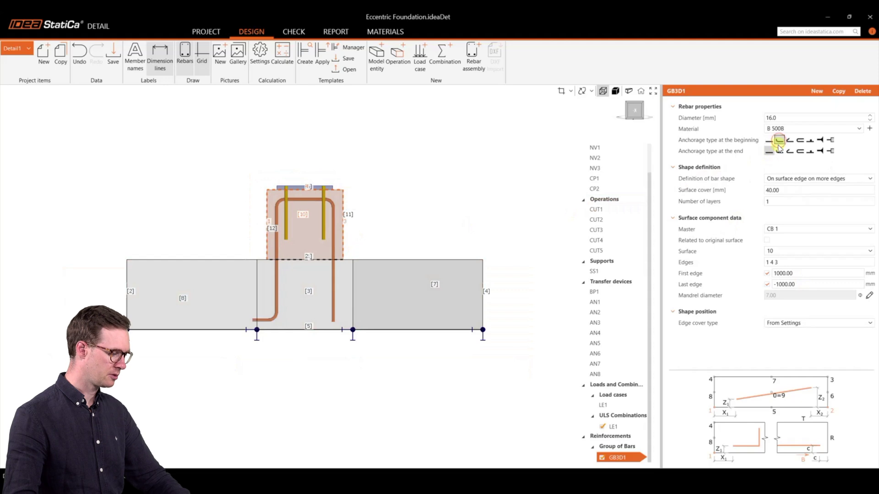
{"action": "left_click", "coordinate": [779, 151]}
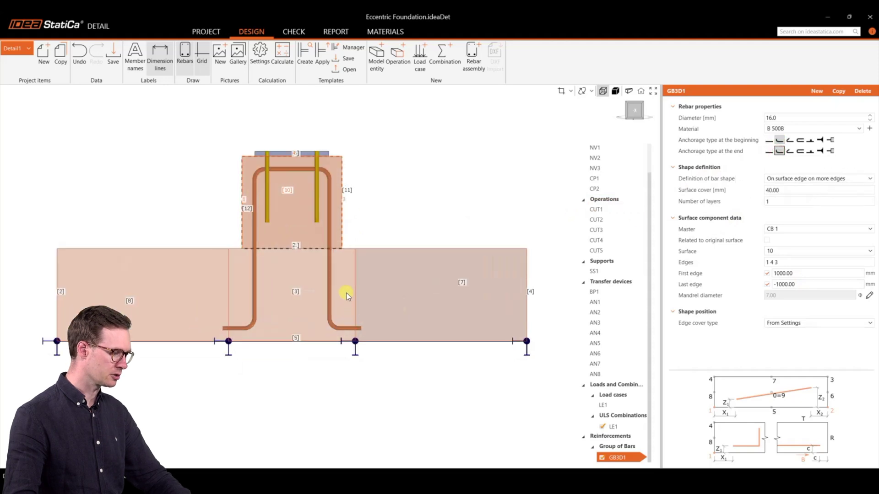
{"action": "left_click", "coordinate": [641, 91]}
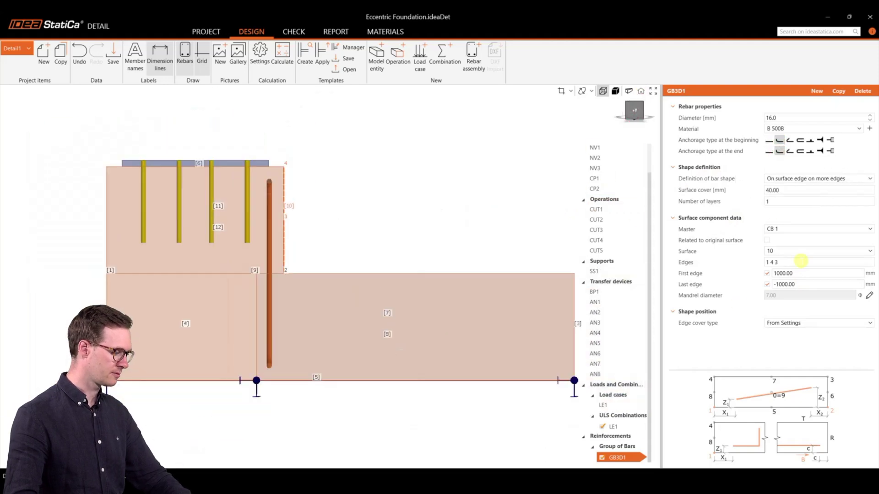
{"action": "double_click", "coordinate": [775, 202]}
{"action": "type", "text": "5"}
{"action": "key", "text": "Tab"}
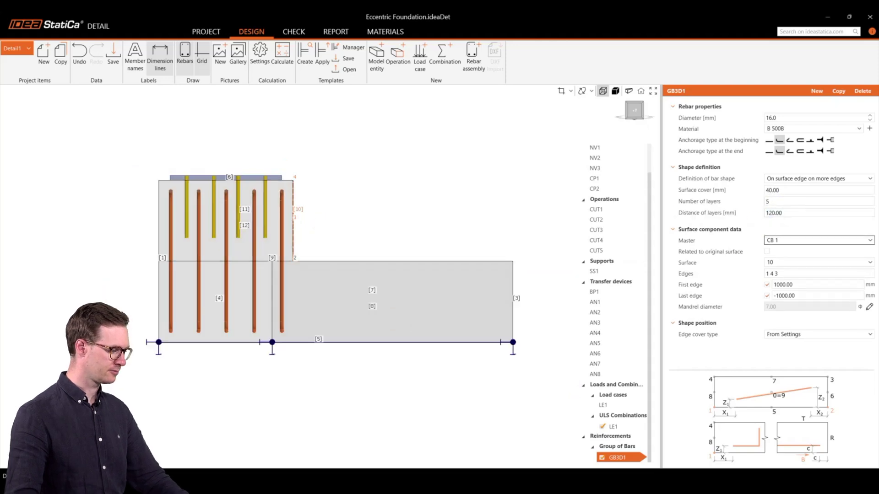
Copy the bar group and assign the copy to surface 12 with edges 3 2 1.
{"action": "left_click", "coordinate": [631, 90]}
{"action": "left_click", "coordinate": [839, 90]}
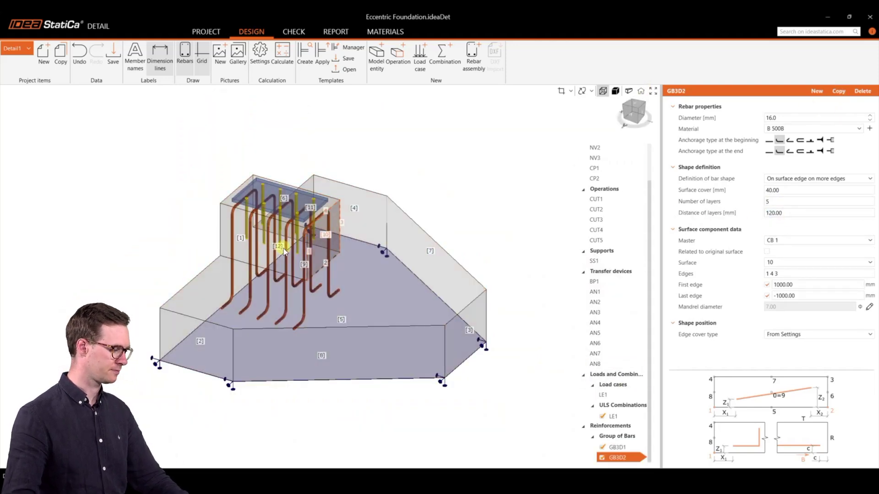
{"action": "left_click", "coordinate": [779, 262]}
{"action": "left_click", "coordinate": [778, 388]}
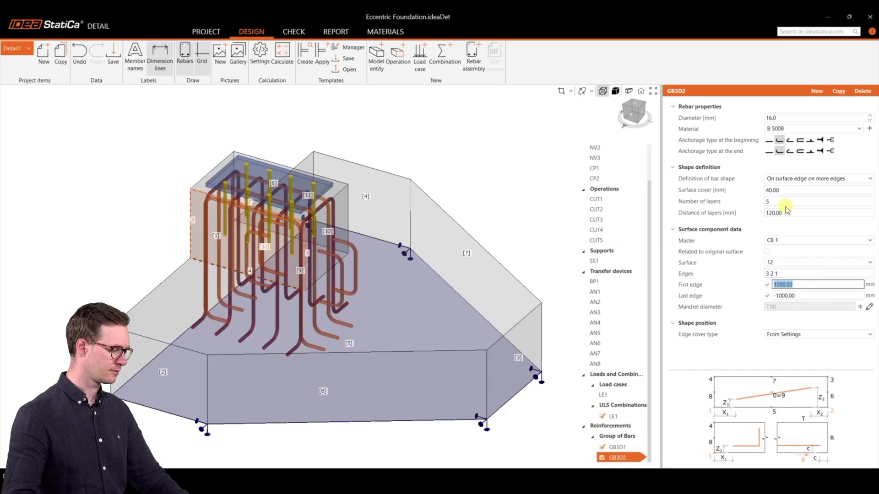
Set the copied bar group to 2 layers with a surface cover of 120 mm.
{"action": "double_click", "coordinate": [773, 201]}
{"action": "type", "text": "2"}
{"action": "key", "text": "Tab"}
{"action": "double_click", "coordinate": [779, 191]}
{"action": "left_click", "coordinate": [641, 114]}
{"action": "double_click", "coordinate": [776, 190]}
{"action": "type", "text": "120"}
{"action": "key", "text": "Tab"}
{"action": "left_click", "coordinate": [629, 91]}
{"action": "left_click", "coordinate": [631, 113]}
{"action": "scroll", "coordinate": [250, 294], "scroll_direction": "up", "scroll_amount": 5}
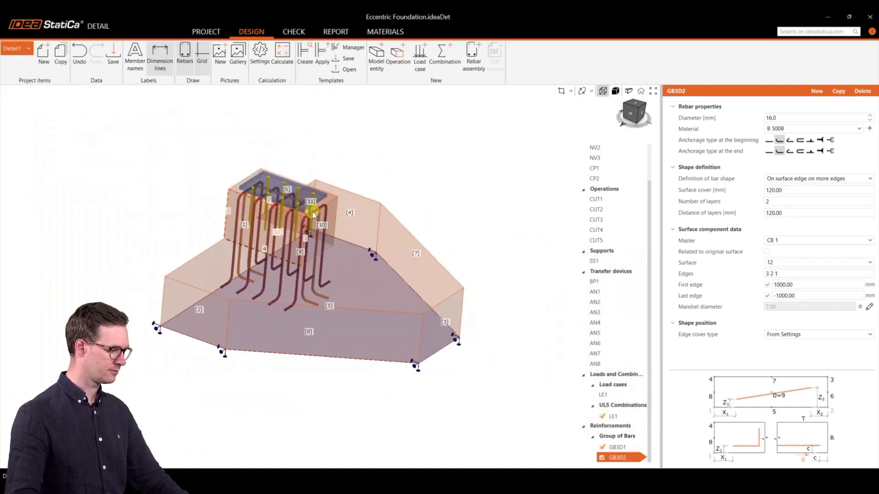
Add another 3D group of bars and set its bar diameter to 10 mm.
{"action": "right_click_drag", "start_coordinate": [312, 211], "coordinate": [389, 189]}
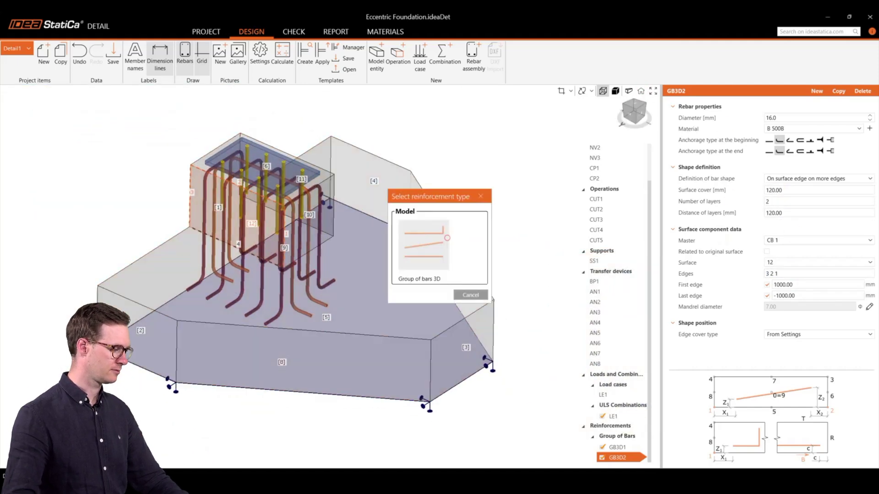
{"action": "middle_click_drag", "start_coordinate": [392, 187], "coordinate": [393, 180]}
{"action": "double_click", "coordinate": [773, 118]}
{"action": "type", "text": "10"}
{"action": "key", "text": "Tab"}
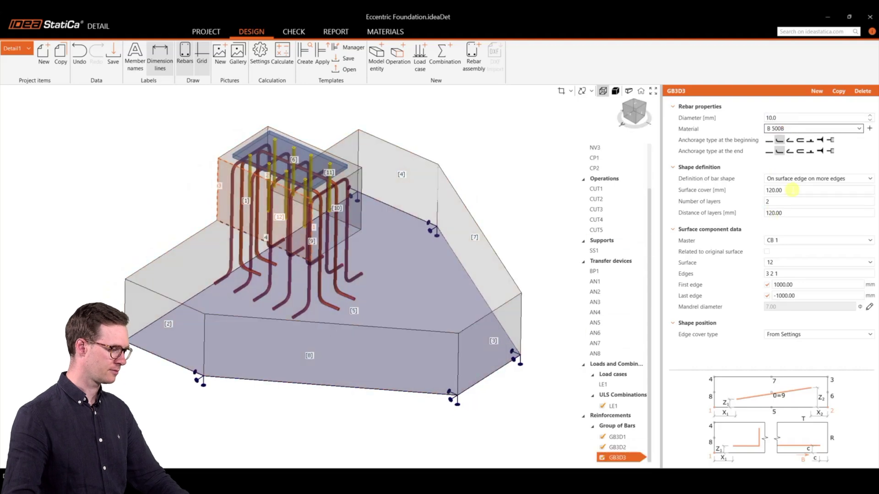
Assign the 10 mm bar group to surface 6 and turn off its first and last edge extensions.
{"action": "left_click", "coordinate": [783, 262]}
{"action": "left_click", "coordinate": [774, 325]}
{"action": "scroll", "coordinate": [293, 183], "scroll_direction": "up", "scroll_amount": 3}
{"action": "left_click", "coordinate": [767, 285]}
{"action": "left_click", "coordinate": [767, 296]}
Try the edge order 1 2 3 4 for the 10 mm bars on surface 6.
{"action": "double_click", "coordinate": [785, 274]}
{"action": "type", "text": "1 2 3 4"}
{"action": "key", "text": "Tab"}
{"action": "scroll", "coordinate": [285, 257], "scroll_direction": "up", "scroll_amount": 4}
{"action": "scroll", "coordinate": [284, 256], "scroll_direction": "down", "scroll_amount": 4}
Set the 10 mm bars' edge order to 1 2 4 3 and use angled hook anchorage at both ends.
{"action": "double_click", "coordinate": [790, 274]}
{"action": "type", "text": "1 2 4 3"}
{"action": "scroll", "coordinate": [251, 137], "scroll_direction": "up", "scroll_amount": 3}
{"action": "left_click", "coordinate": [789, 140]}
{"action": "left_click", "coordinate": [789, 151]}
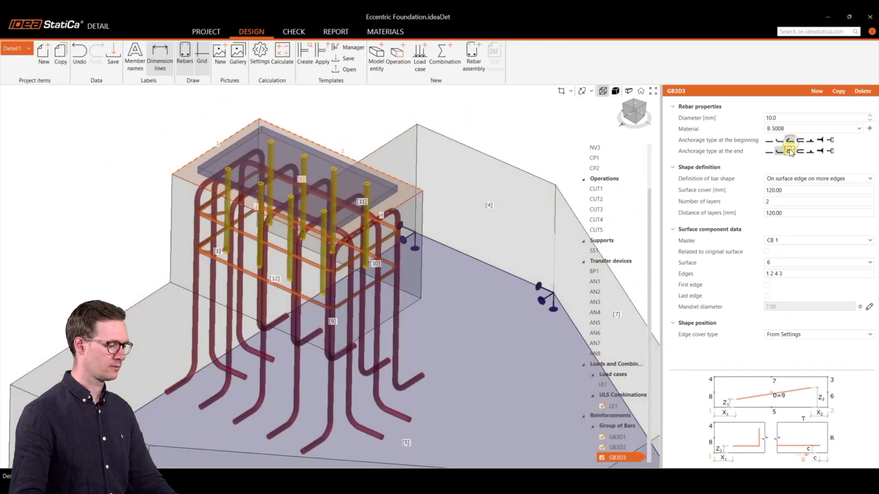
Set the 10 mm stirrups to a 60 mm surface cover and 6 layers spaced 50 mm apart.
{"action": "scroll", "coordinate": [344, 268], "scroll_direction": "down", "scroll_amount": 3}
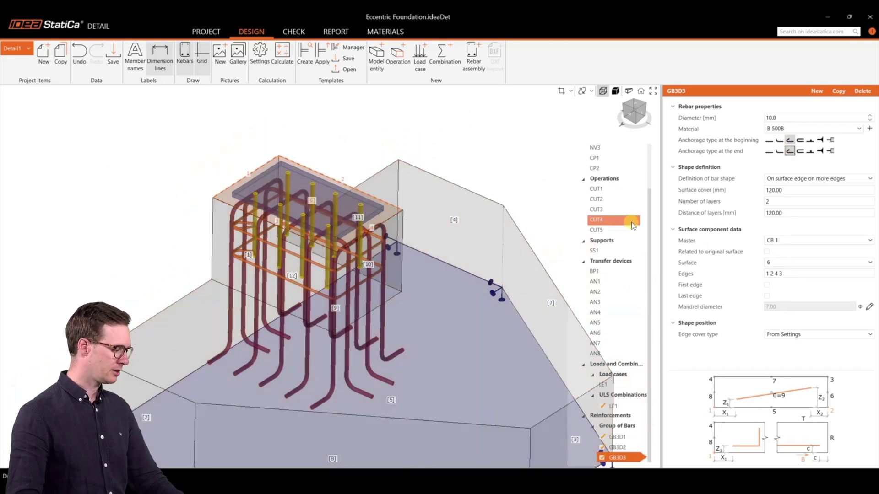
{"action": "left_click", "coordinate": [632, 113]}
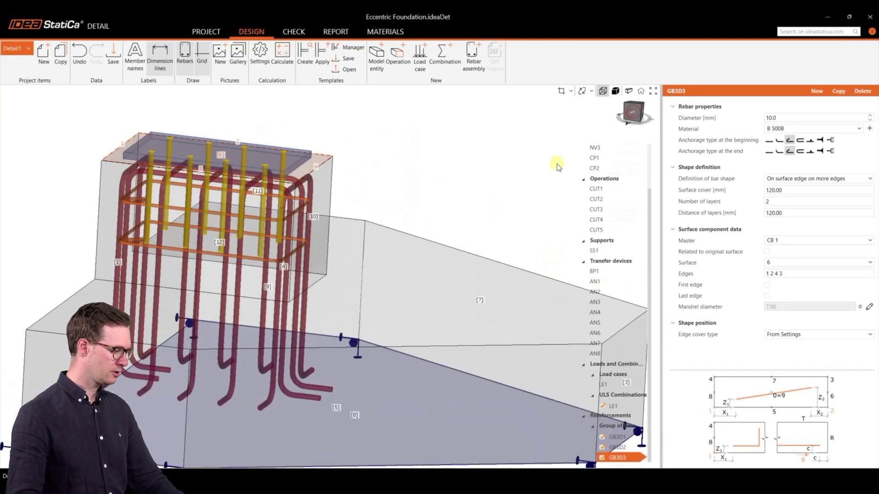
{"action": "left_click", "coordinate": [796, 190]}
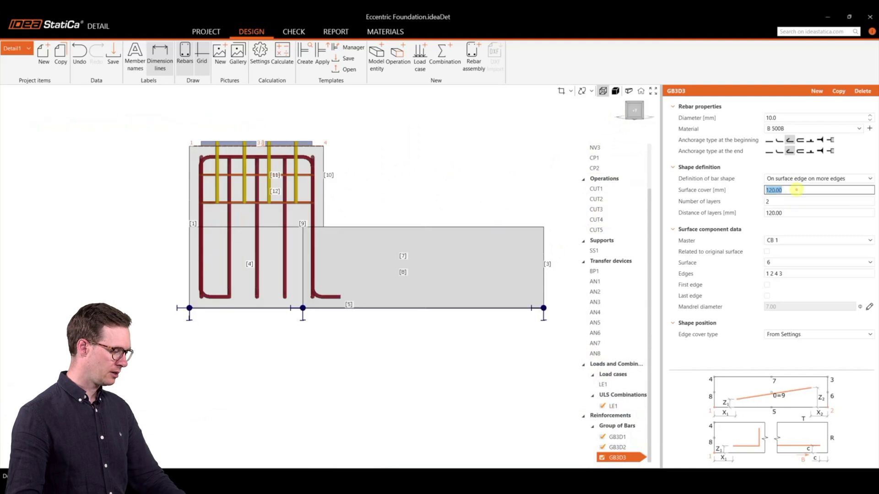
{"action": "key", "text": "Tab"}
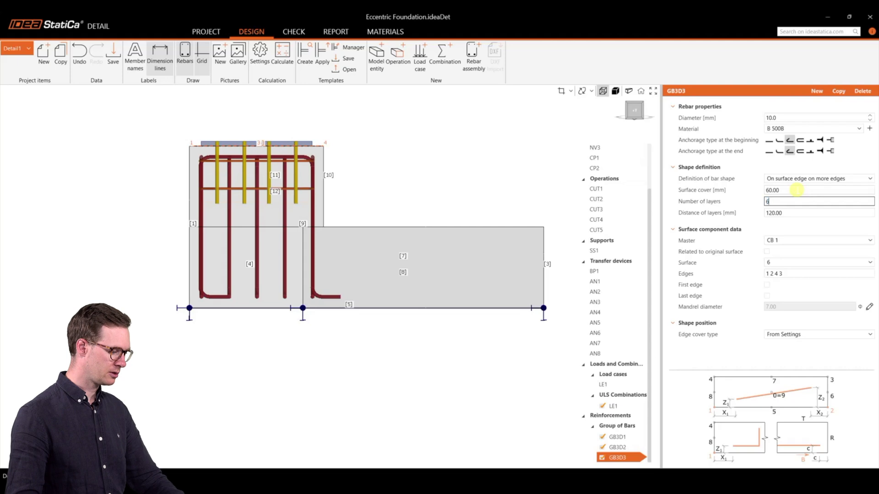
{"action": "key", "text": "Tab"}
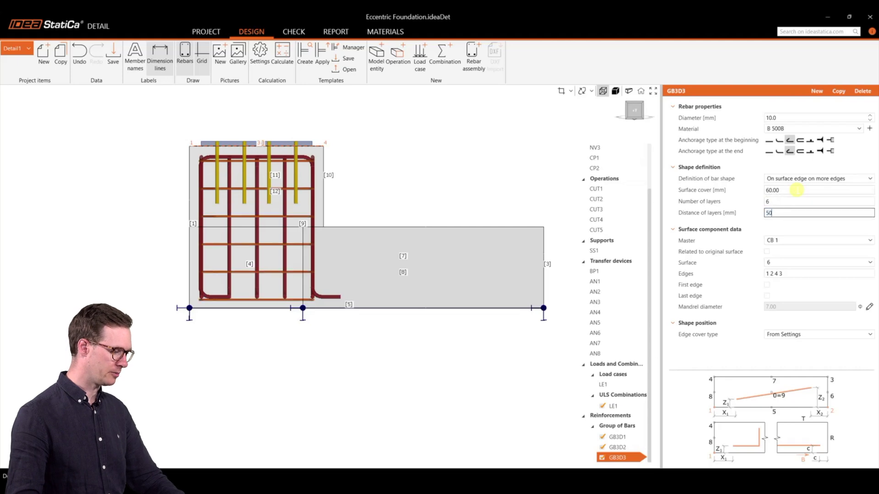
{"action": "type", "text": "50"}
{"action": "key", "text": "Tab"}
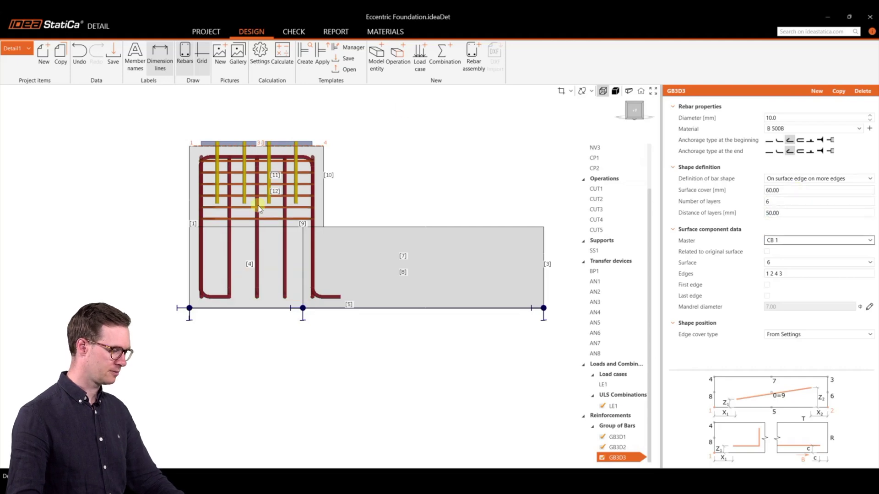
Add a further 3D group of bars and set its bar diameter to 12 mm.
{"action": "scroll", "coordinate": [293, 274], "scroll_direction": "down", "scroll_amount": 3}
{"action": "left_click", "coordinate": [641, 91]}
{"action": "scroll", "coordinate": [324, 243], "scroll_direction": "down", "scroll_amount": 3}
{"action": "middle_click_drag", "start_coordinate": [323, 243], "coordinate": [312, 343]}
{"action": "right_click_drag", "start_coordinate": [311, 342], "coordinate": [357, 298]}
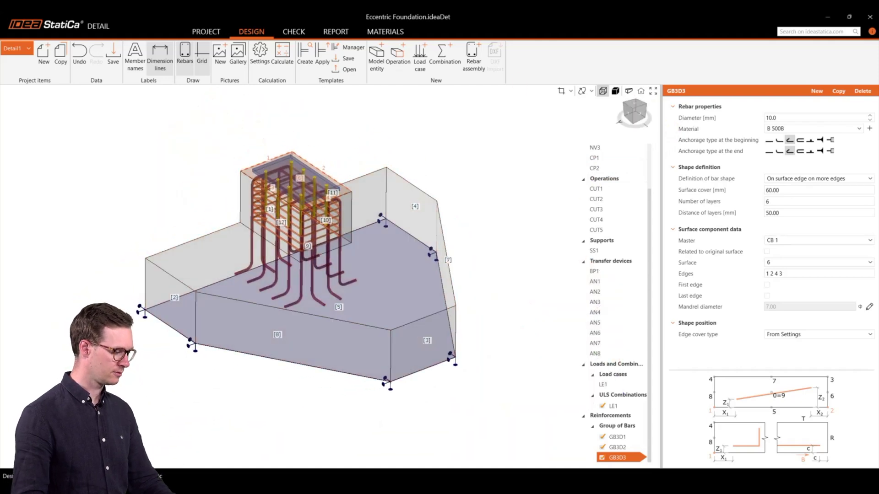
{"action": "middle_click_drag", "start_coordinate": [369, 343], "coordinate": [367, 348]}
{"action": "left_click", "coordinate": [473, 60]}
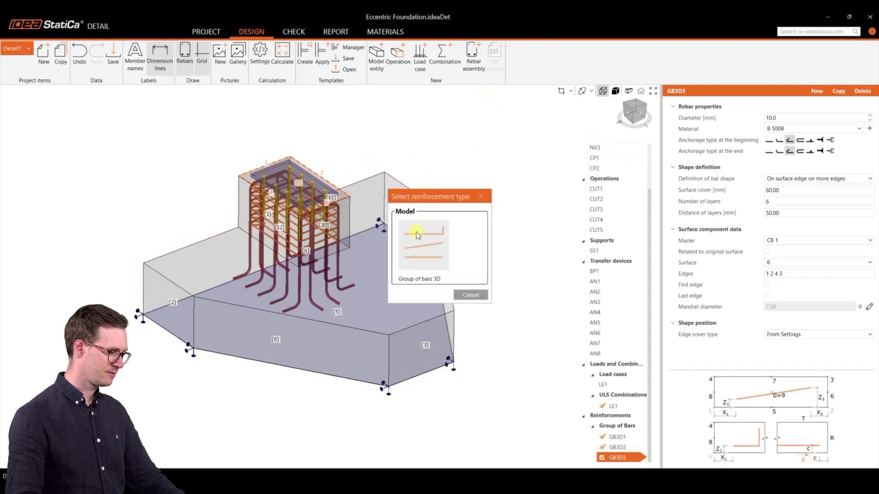
{"action": "left_click", "coordinate": [416, 232]}
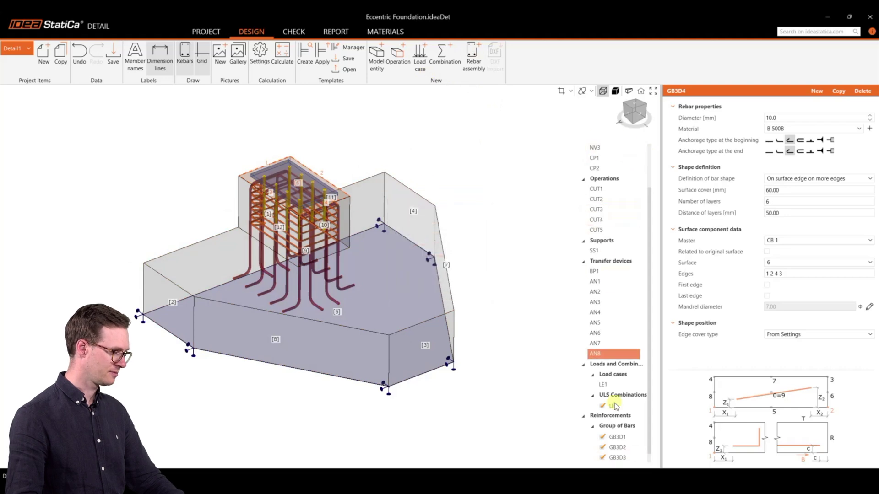
{"action": "left_click", "coordinate": [783, 118]}
{"action": "key", "text": "Tab"}
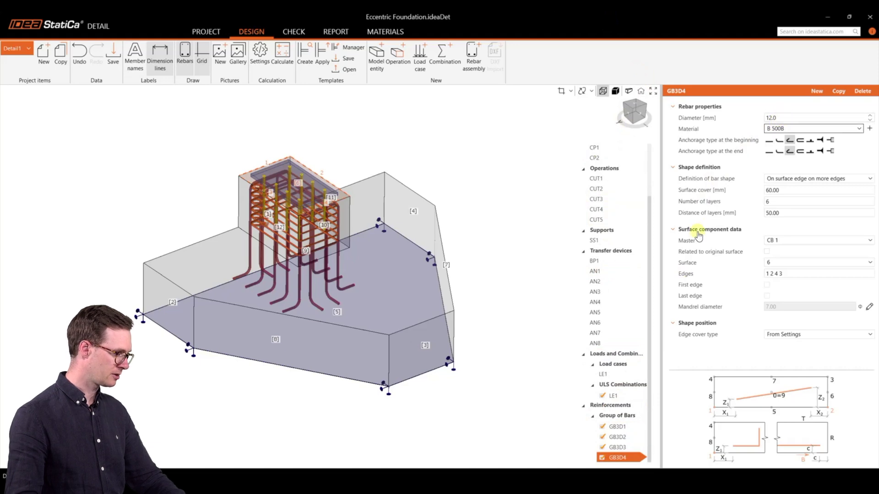
Relate the 12 mm bar group to the original surface of block CB 1 and assign it to surface 1.
{"action": "right_click_drag", "start_coordinate": [278, 274], "coordinate": [468, 294]}
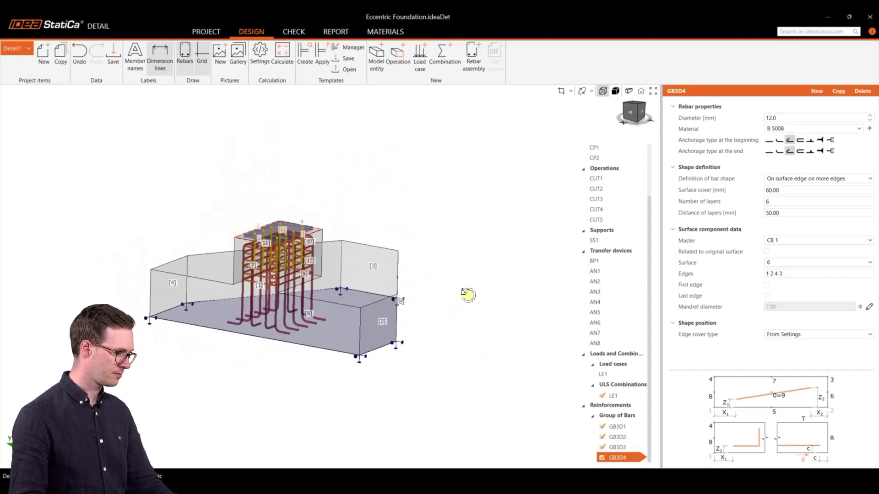
{"action": "left_click", "coordinate": [768, 252]}
{"action": "middle_click_drag", "start_coordinate": [353, 334], "coordinate": [365, 298]}
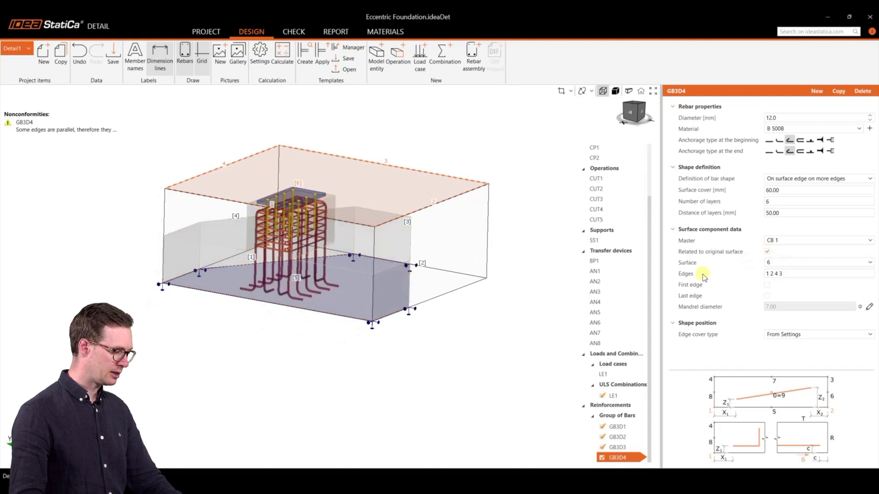
{"action": "left_click", "coordinate": [776, 263]}
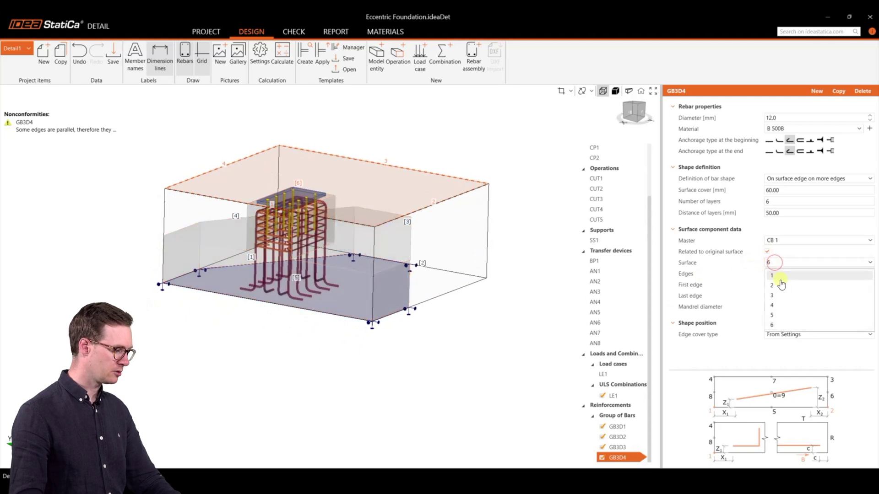
{"action": "left_click", "coordinate": [777, 274]}
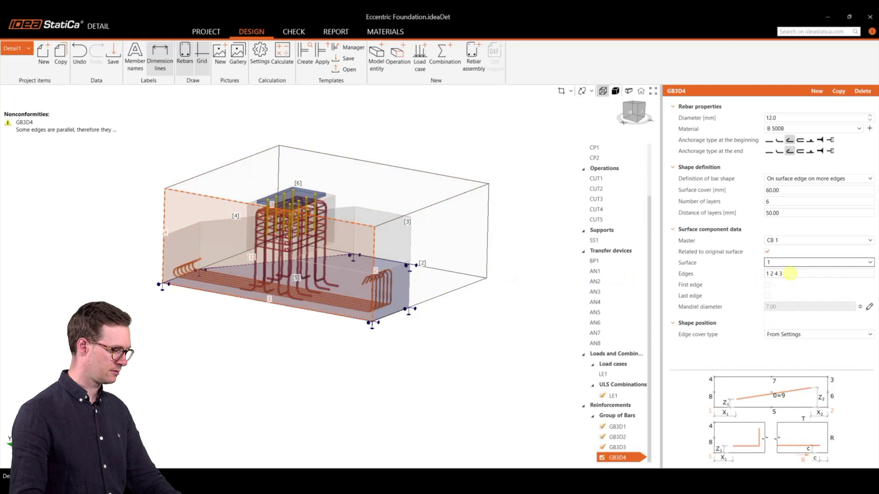
Set the edge order of the 12 mm bar group to 1 2 3 4.
{"action": "key", "text": "BackSpace"}
{"action": "key", "text": "BackSpace"}
{"action": "key", "text": "BackSpace"}
{"action": "type", "text": "3 4"}
{"action": "key", "text": "Return"}
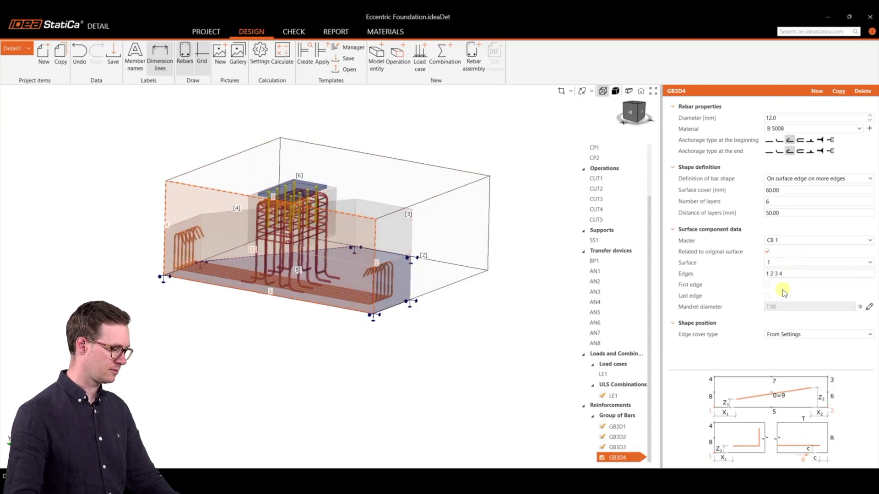
Switch the edge cover to user values of 50 50 400 50 mm and set a 90-degree bend anchorage at the bars' beginning.
{"action": "left_click", "coordinate": [794, 335]}
{"action": "left_click", "coordinate": [788, 345]}
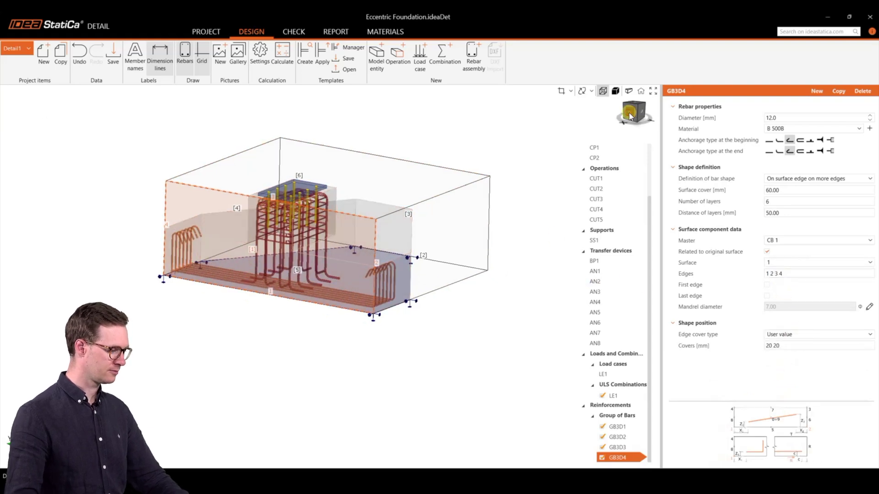
{"action": "left_click", "coordinate": [788, 345]}
{"action": "type", "text": "50 50 400 50"}
{"action": "key", "text": "Return"}
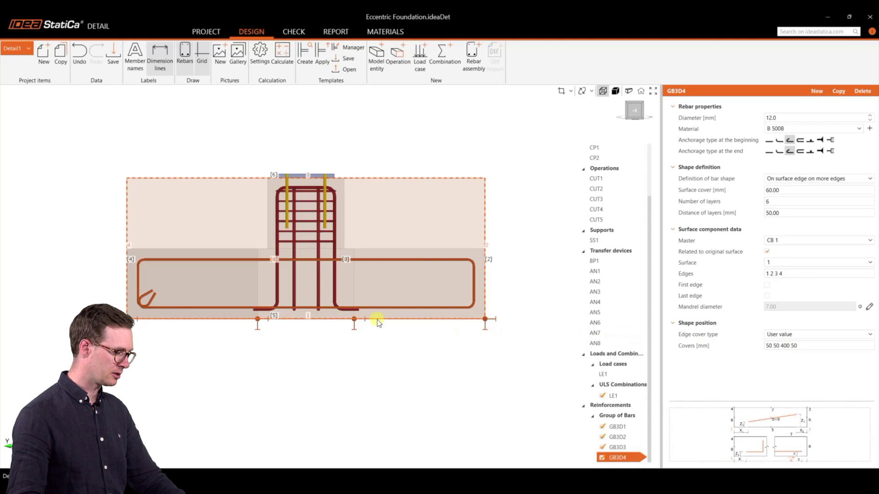
{"action": "left_click", "coordinate": [780, 140]}
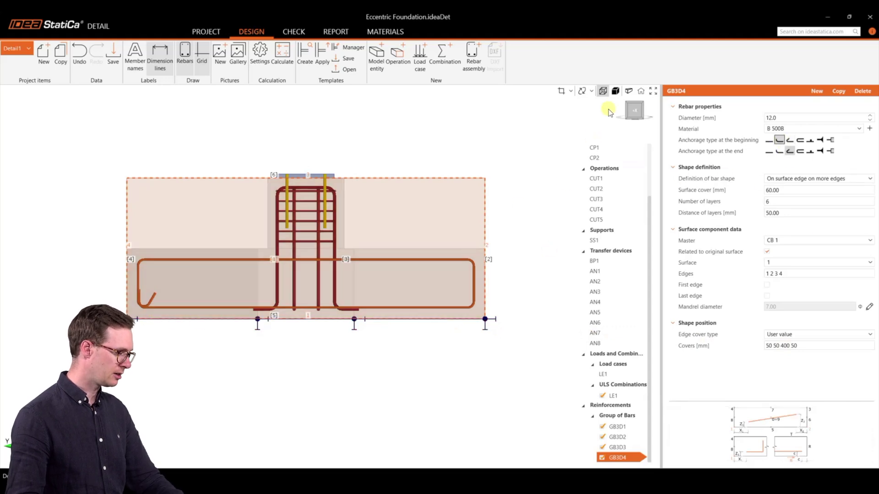
Set the 12 mm base bar group's surface cover to 50 mm and its number of layers to 4.
{"action": "left_click", "coordinate": [641, 91]}
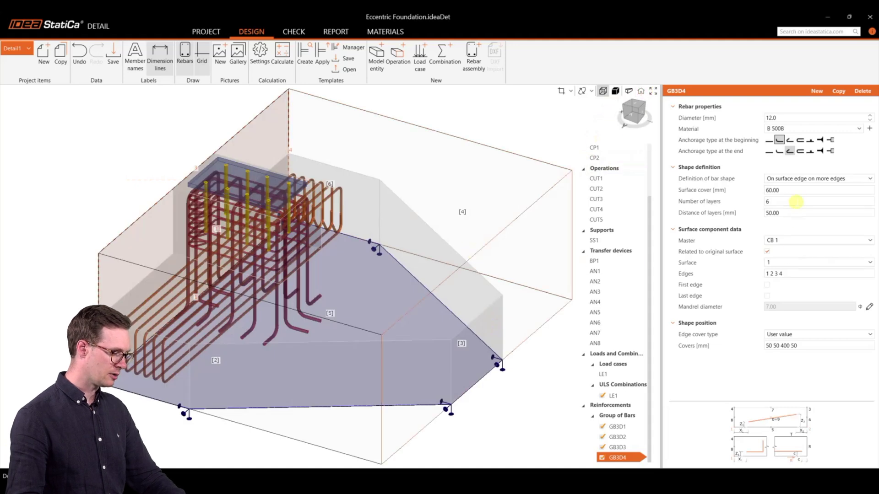
{"action": "left_click", "coordinate": [796, 190]}
{"action": "key", "text": "Tab"}
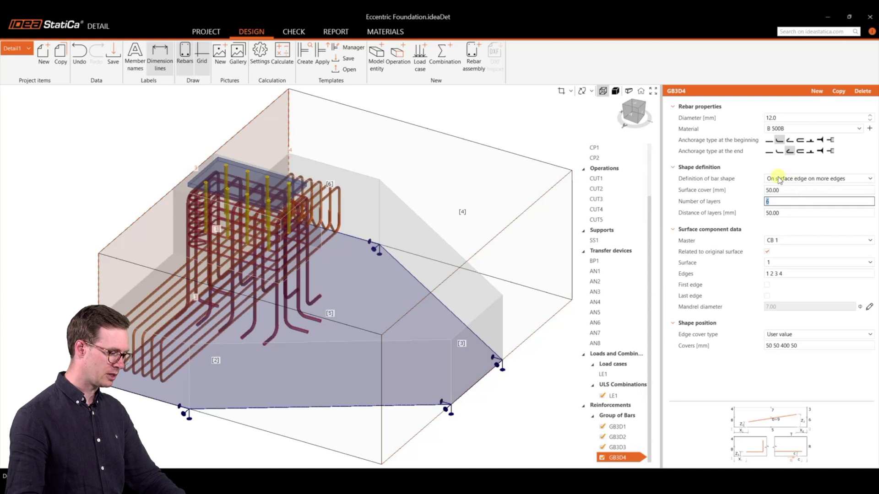
{"action": "key", "text": "Tab"}
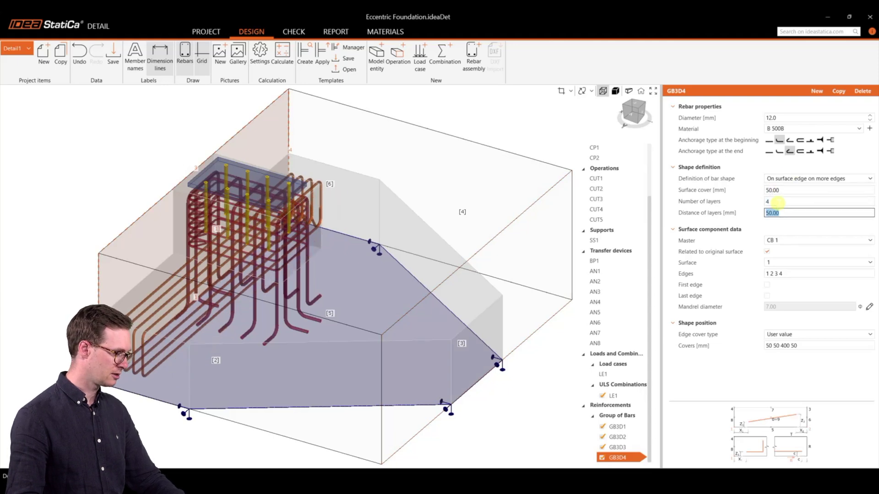
Set the distance of layers of the four-layer base bar group to 125 mm.
{"action": "left_click", "coordinate": [639, 120]}
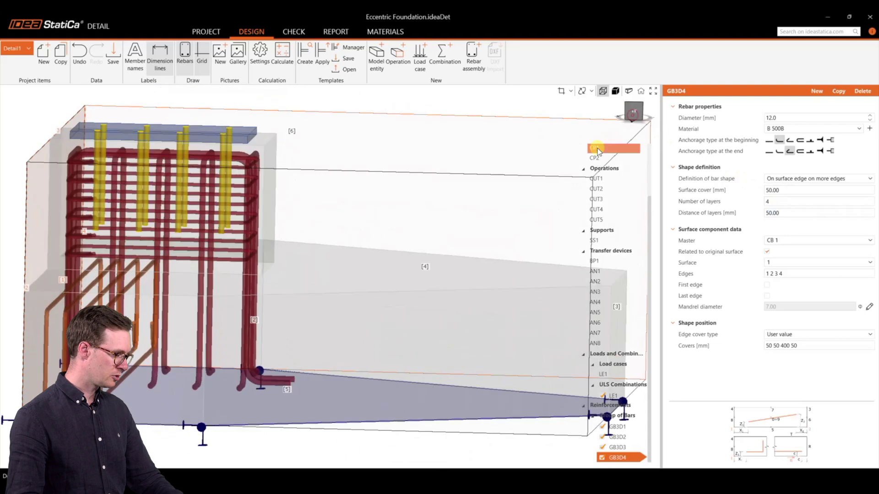
{"action": "left_click", "coordinate": [792, 212]}
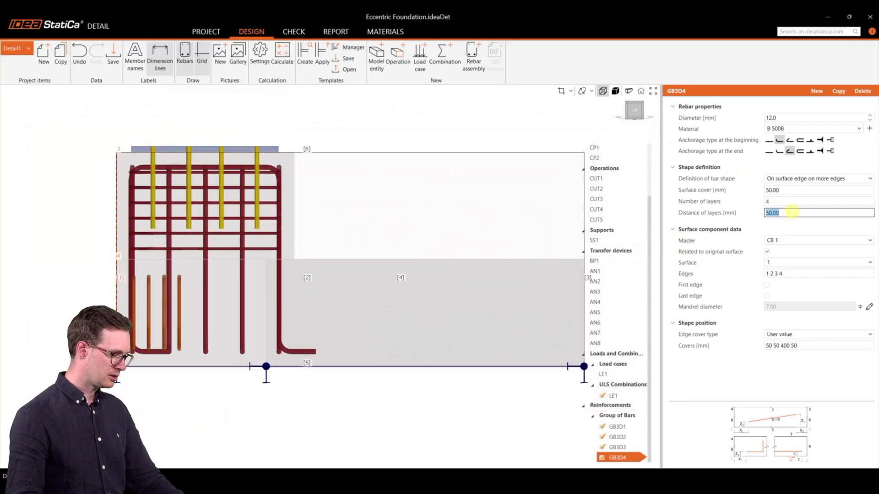
{"action": "type", "text": "125"}
{"action": "key", "text": "Tab"}
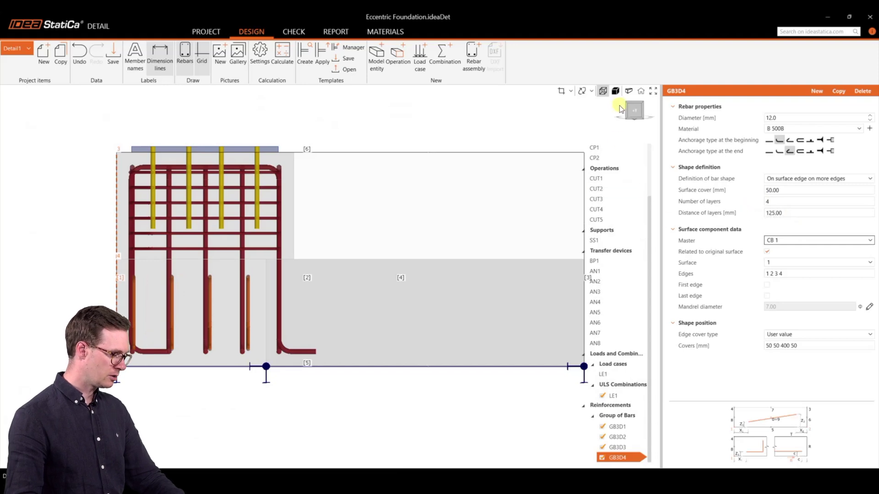
Add a further 3D group of bars with 12 mm diameter to the foundation.
{"action": "left_click", "coordinate": [641, 92]}
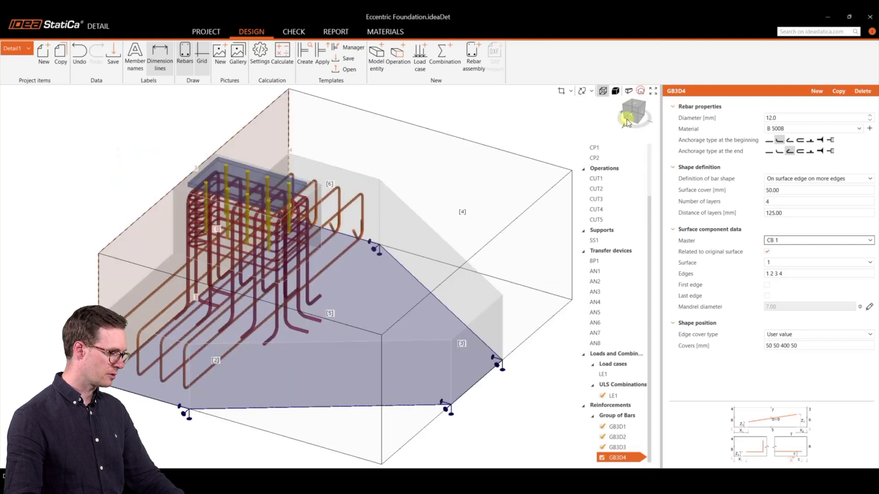
{"action": "scroll", "coordinate": [275, 297], "scroll_direction": "down", "scroll_amount": 3}
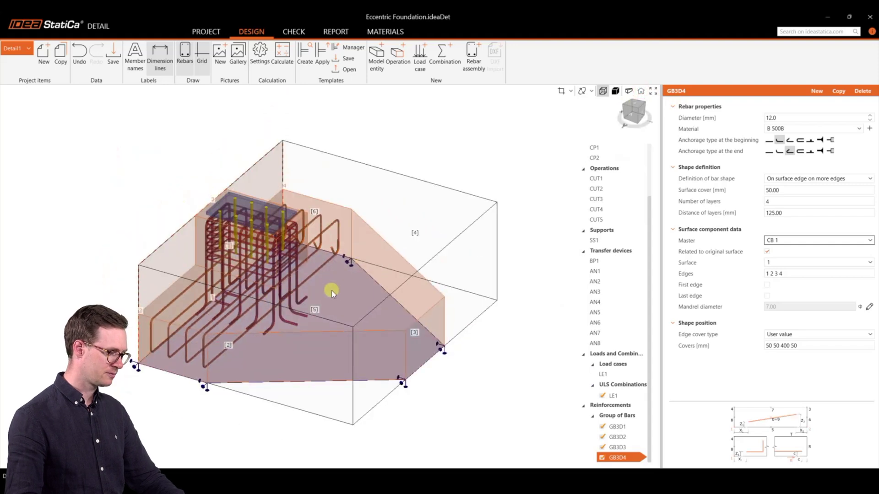
{"action": "scroll", "coordinate": [330, 295], "scroll_direction": "down", "scroll_amount": 3}
{"action": "right_click_drag", "start_coordinate": [345, 293], "coordinate": [381, 260]}
{"action": "scroll", "coordinate": [381, 261], "scroll_direction": "up", "scroll_amount": 2}
{"action": "left_click", "coordinate": [632, 103]}
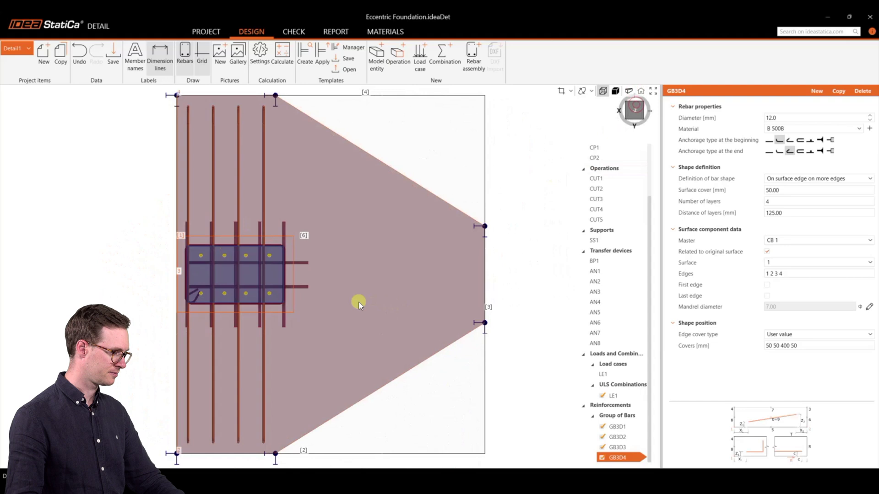
{"action": "left_click", "coordinate": [474, 58]}
{"action": "left_click", "coordinate": [423, 245]}
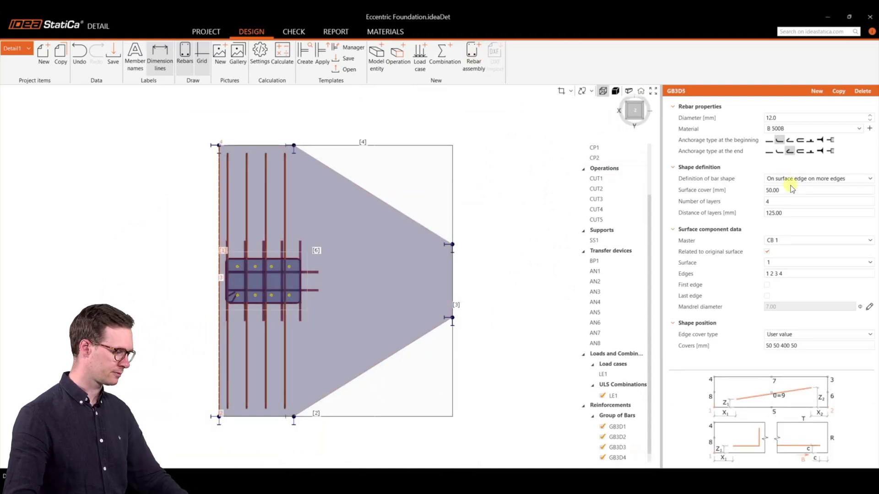
Detach the new bar group from the original surface of block CB 1 and assign it to surface 2.
{"action": "scroll", "coordinate": [389, 270], "scroll_direction": "down", "scroll_amount": 2}
{"action": "scroll", "coordinate": [293, 325], "scroll_direction": "up", "scroll_amount": 2}
{"action": "left_click", "coordinate": [641, 91]}
{"action": "scroll", "coordinate": [237, 364], "scroll_direction": "down", "scroll_amount": 2}
{"action": "left_click", "coordinate": [767, 251]}
{"action": "left_click", "coordinate": [785, 262]}
{"action": "left_click", "coordinate": [772, 285]}
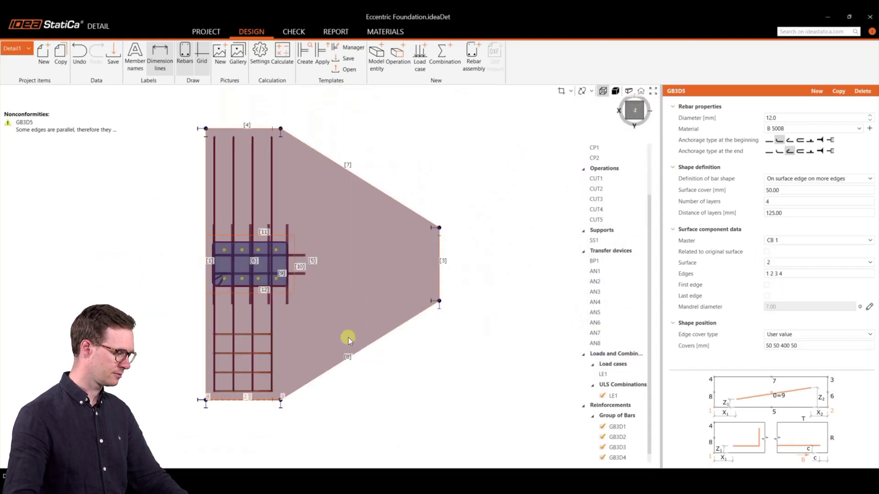
Set the surface 2 bar group's edge order to 4 2 3 1 and its edge covers to 40 mm.
{"action": "left_click", "coordinate": [640, 90]}
{"action": "left_click", "coordinate": [804, 273]}
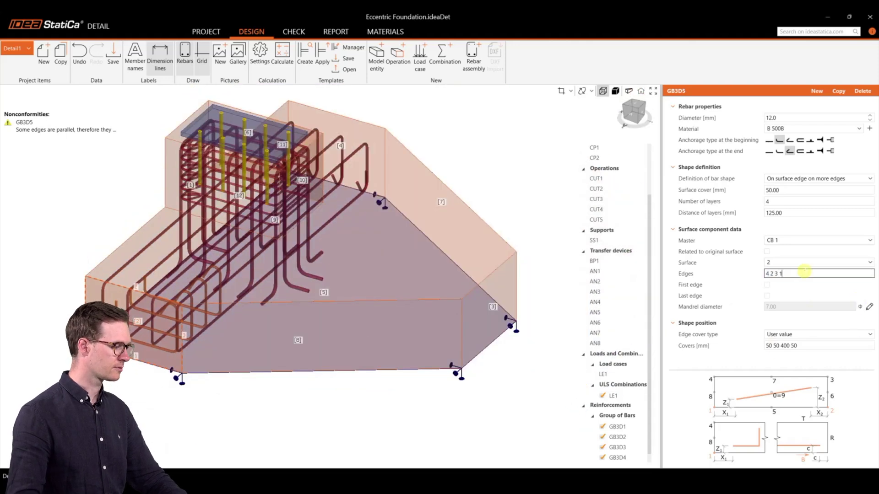
{"action": "type", "text": "4 2 3 1"}
{"action": "key", "text": "Return"}
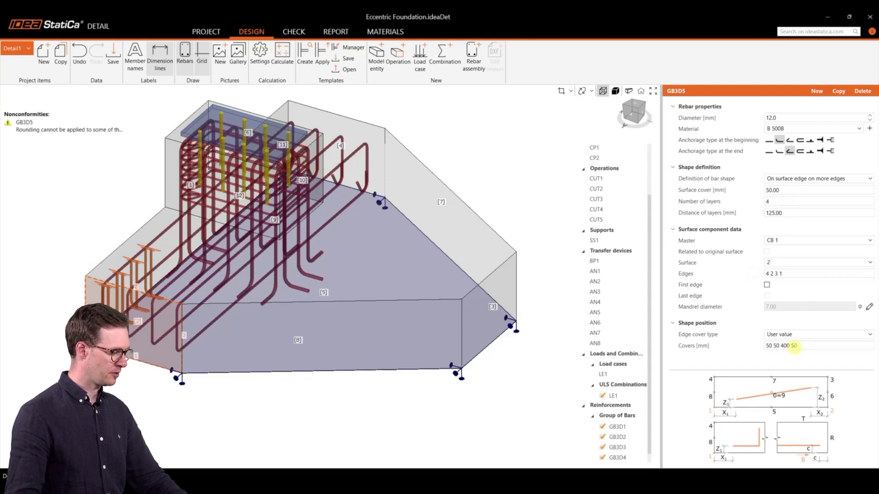
{"action": "left_click", "coordinate": [809, 345]}
{"action": "type", "text": "40"}
{"action": "key", "text": "Return"}
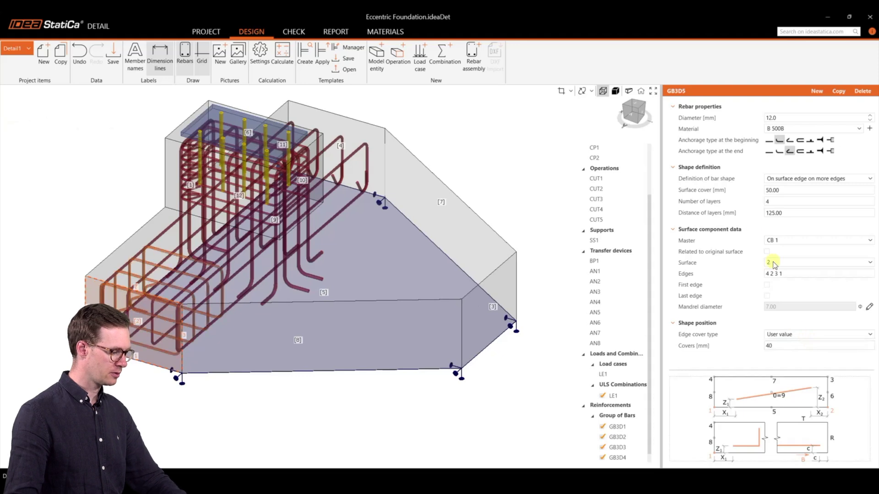
Set the surface 2 bar group to 9 layers with a layer distance of 91 mm.
{"action": "left_click", "coordinate": [635, 118]}
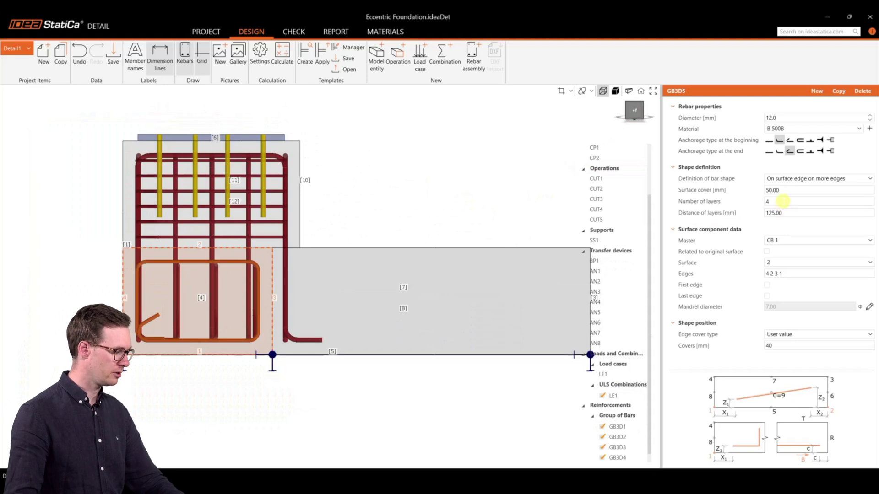
{"action": "left_click", "coordinate": [791, 212]}
{"action": "type", "text": "91"}
{"action": "left_click", "coordinate": [789, 201]}
{"action": "key", "text": "Tab"}
{"action": "scroll", "coordinate": [410, 248], "scroll_direction": "down", "scroll_amount": 3}
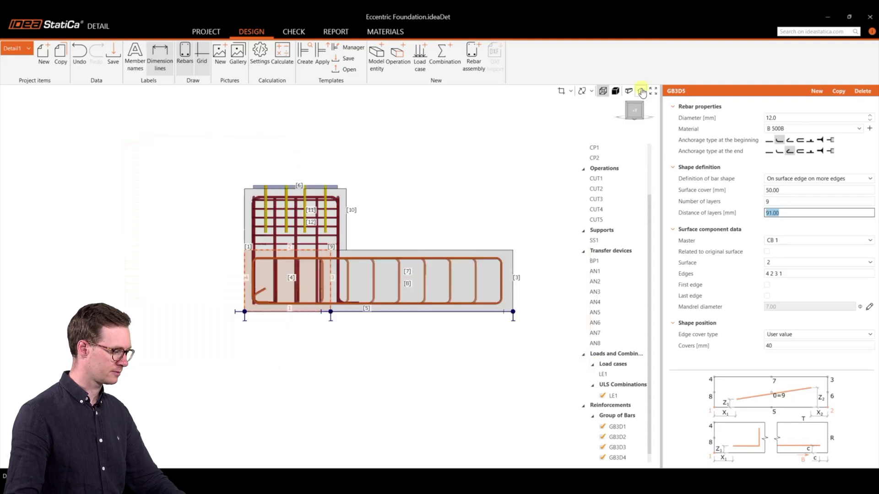
Create another bar group with the same properties as the surface 2 group.
{"action": "left_click", "coordinate": [640, 91]}
{"action": "left_click", "coordinate": [635, 103]}
{"action": "scroll", "coordinate": [284, 267], "scroll_direction": "down", "scroll_amount": 4}
{"action": "left_click", "coordinate": [788, 152]}
{"action": "left_click", "coordinate": [640, 91]}
{"action": "scroll", "coordinate": [385, 365], "scroll_direction": "down", "scroll_amount": 3}
{"action": "middle_click_drag", "start_coordinate": [385, 365], "coordinate": [373, 268]}
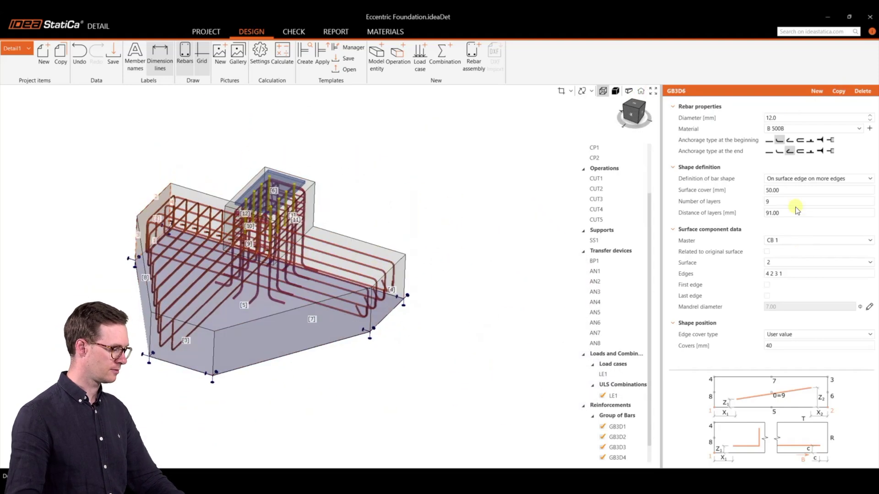
Assign the new bar group to surface 4 and set its edge order to 2 3 4 1.
{"action": "left_click", "coordinate": [790, 263]}
{"action": "left_click", "coordinate": [776, 305]}
{"action": "left_click", "coordinate": [790, 273]}
{"action": "type", "text": "2"}
{"action": "key", "text": "Return"}
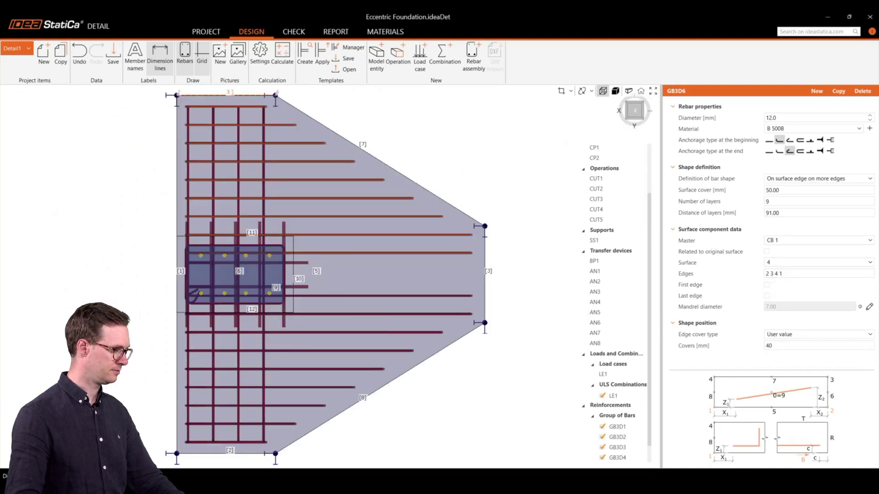
Set the number of layers of the surface 4 bar group to 10.
{"action": "type", "text": "10"}
{"action": "key", "text": "Tab"}
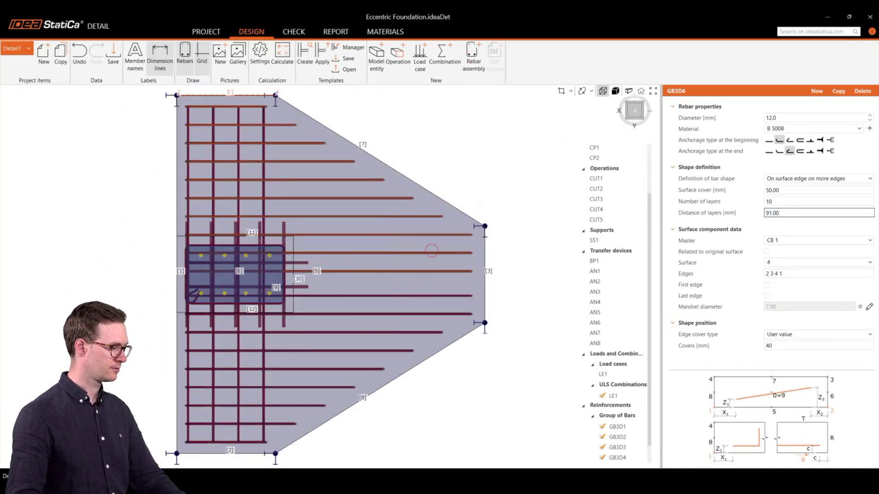
{"action": "key", "text": "Return"}
Create a further bar group from the surface 4 group and set its surface cover to 60 mm.
{"action": "scroll", "coordinate": [426, 350], "scroll_direction": "down", "scroll_amount": 3}
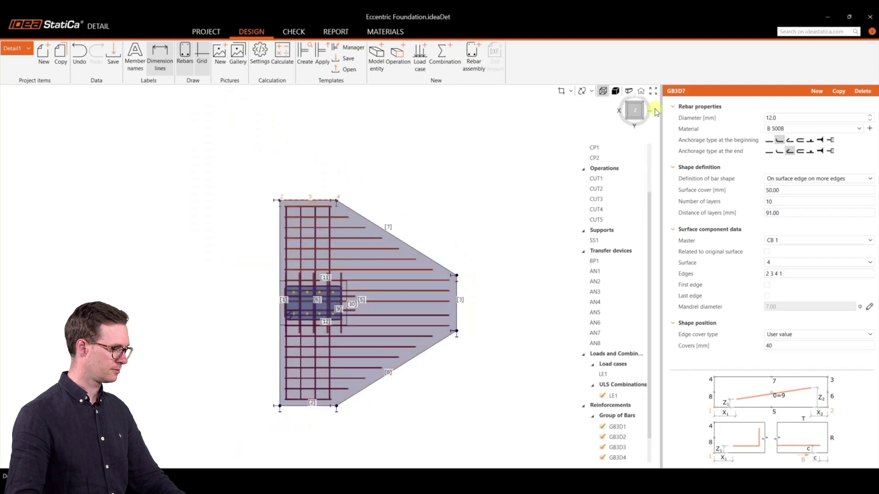
{"action": "left_click", "coordinate": [641, 91]}
{"action": "scroll", "coordinate": [429, 259], "scroll_direction": "down", "scroll_amount": 4}
{"action": "double_click", "coordinate": [773, 190]}
{"action": "type", "text": "60"}
{"action": "key", "text": "Return"}
Assign the bar group with 60 mm surface cover to surface 3 and set its edge order to 4 2 3 1.
{"action": "left_click", "coordinate": [787, 263]}
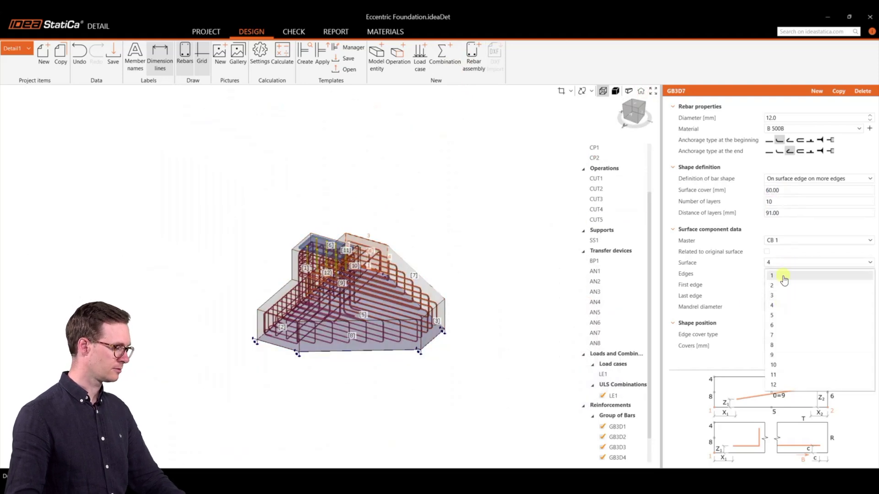
{"action": "left_click", "coordinate": [776, 296]}
{"action": "scroll", "coordinate": [411, 320], "scroll_direction": "up", "scroll_amount": 5}
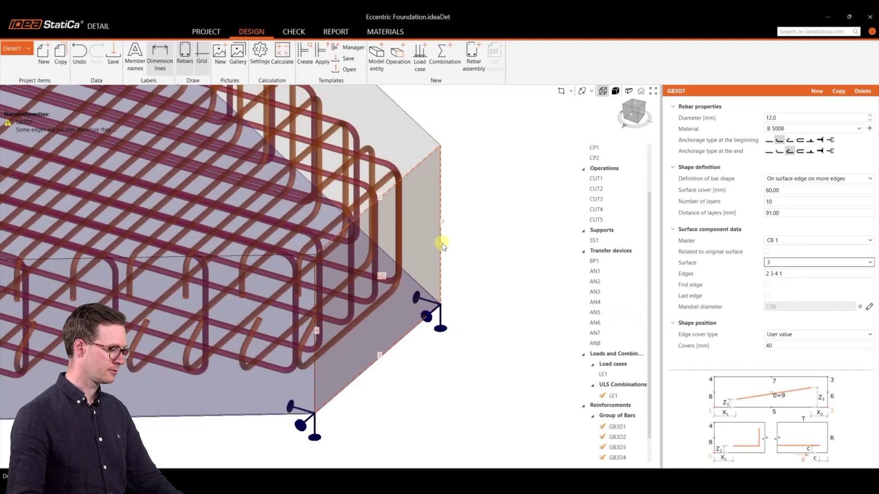
{"action": "left_click", "coordinate": [800, 273]}
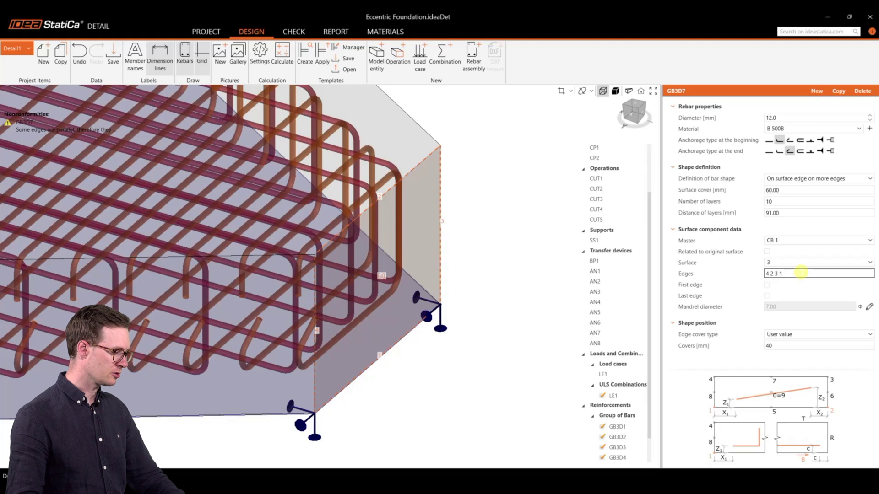
{"action": "type", "text": "4 2 3 1"}
{"action": "key", "text": "Tab"}
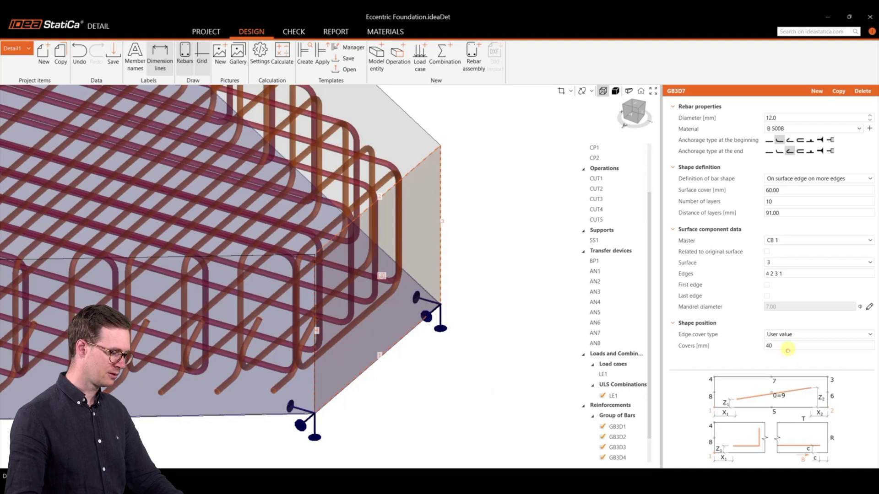
Set the surface 3 bar group's edge covers to 20 mm and its layer distance to 115 mm.
{"action": "double_click", "coordinate": [787, 351]}
{"action": "type", "text": "20"}
{"action": "key", "text": "Tab"}
{"action": "scroll", "coordinate": [485, 315], "scroll_direction": "down", "scroll_amount": 3}
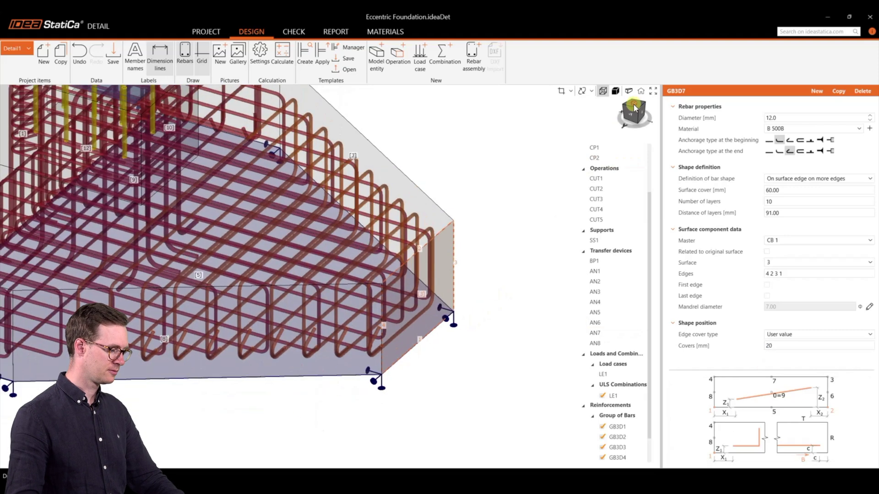
{"action": "left_click", "coordinate": [633, 105]}
Add another 3D group of bars and set its diameter to 8 mm.
{"action": "left_click", "coordinate": [640, 90]}
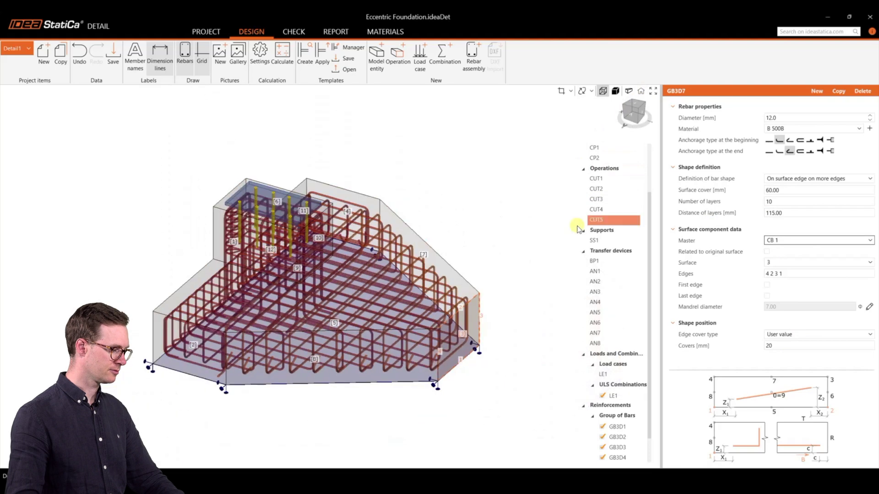
{"action": "left_click", "coordinate": [473, 57]}
{"action": "left_click", "coordinate": [415, 257]}
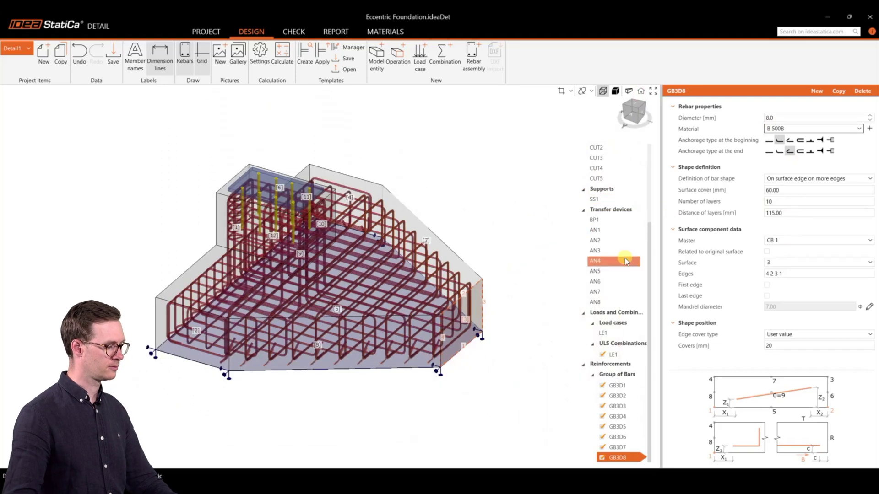
Examine the surface support SS1 and each bar group from GB3D1 to GB3D8 one by one.
{"action": "left_click", "coordinate": [633, 114]}
{"action": "left_click", "coordinate": [594, 199]}
{"action": "left_click", "coordinate": [635, 107]}
{"action": "scroll", "coordinate": [365, 235], "scroll_direction": "down", "scroll_amount": 2}
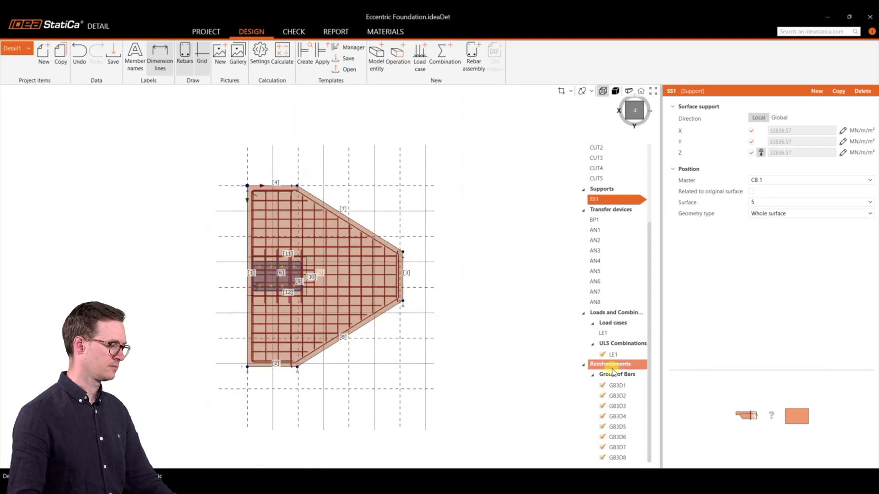
{"action": "left_click", "coordinate": [641, 91]}
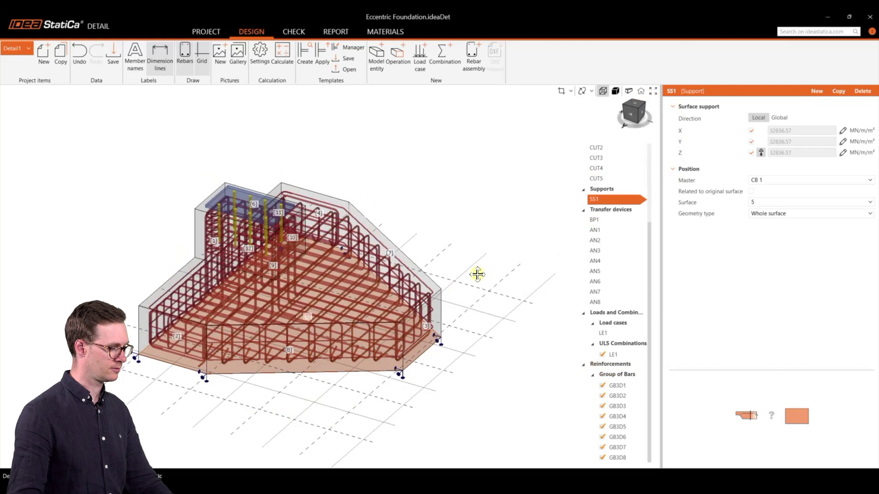
{"action": "left_click", "coordinate": [617, 386]}
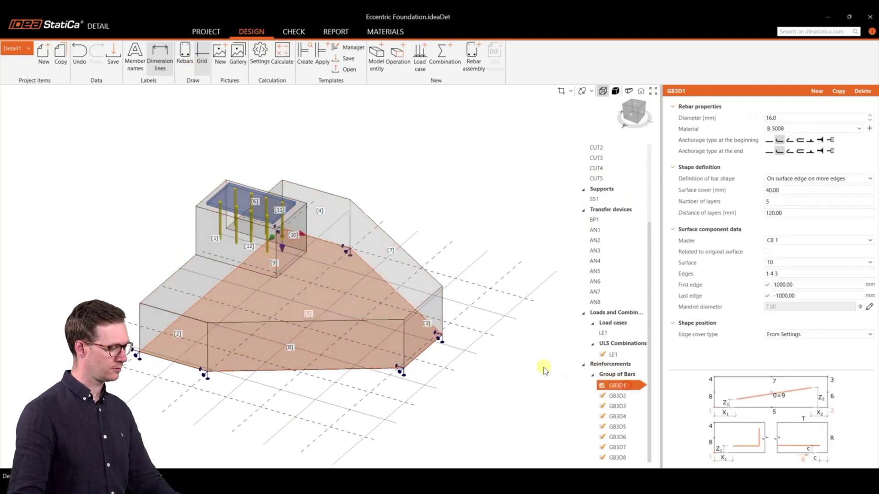
{"action": "left_click", "coordinate": [616, 396]}
{"action": "left_click", "coordinate": [616, 406]}
{"action": "left_click", "coordinate": [617, 416]}
{"action": "left_click", "coordinate": [616, 426]}
{"action": "left_click", "coordinate": [618, 437]}
{"action": "left_click", "coordinate": [618, 448]}
{"action": "left_click", "coordinate": [619, 458]}
Set the number of layers of bar group GB3D7 to 9.
{"action": "left_click", "coordinate": [621, 448]}
{"action": "left_click", "coordinate": [634, 104]}
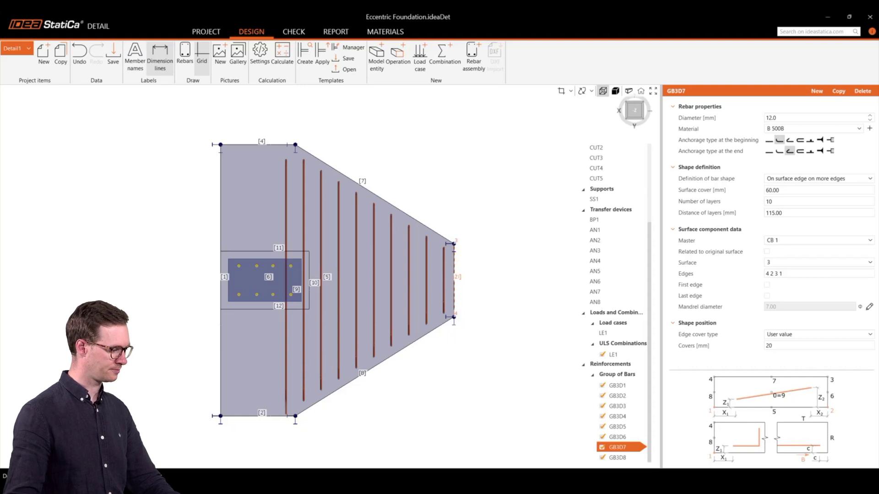
{"action": "double_click", "coordinate": [784, 201]}
{"action": "type", "text": "9"}
{"action": "key", "text": "Tab"}
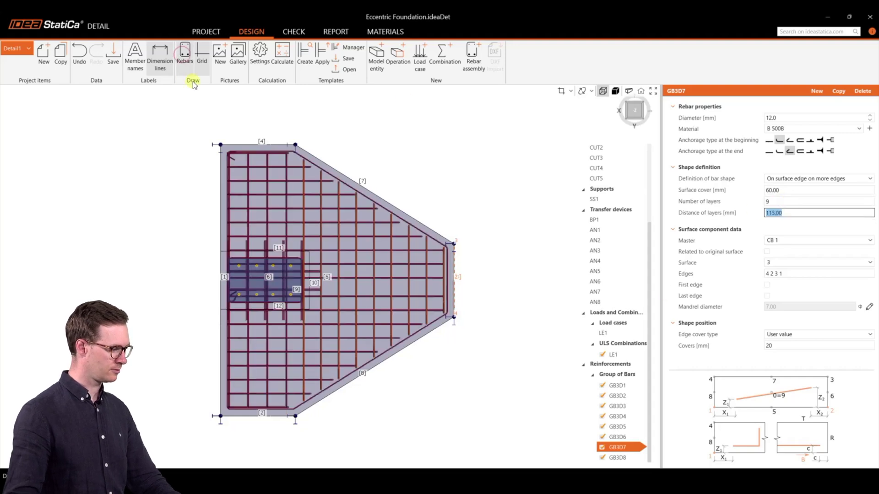
Return to the 3D view of the whole reinforced foundation and save the project.
{"action": "left_click", "coordinate": [641, 91]}
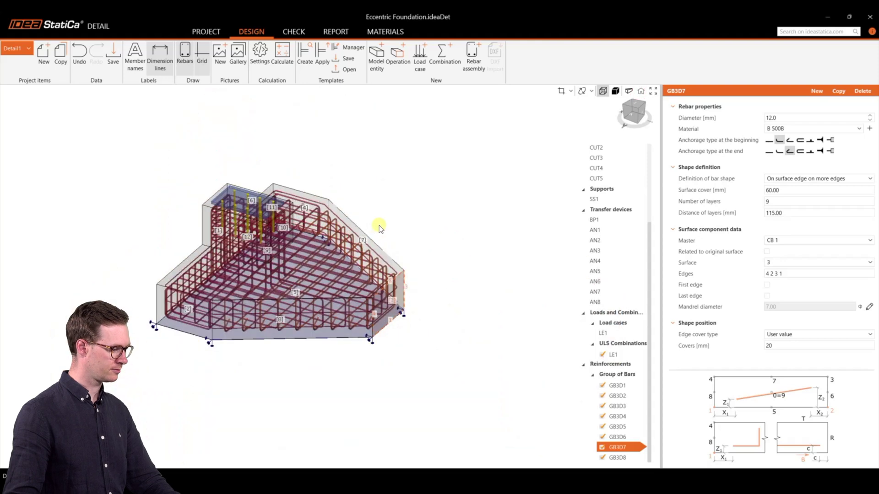
{"action": "scroll", "coordinate": [615, 277], "scroll_direction": "up", "scroll_amount": 5}
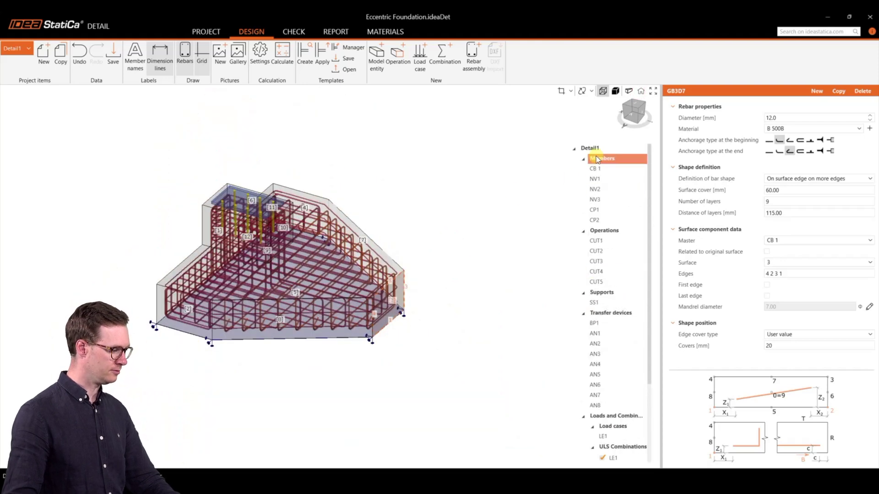
{"action": "left_click", "coordinate": [107, 56]}
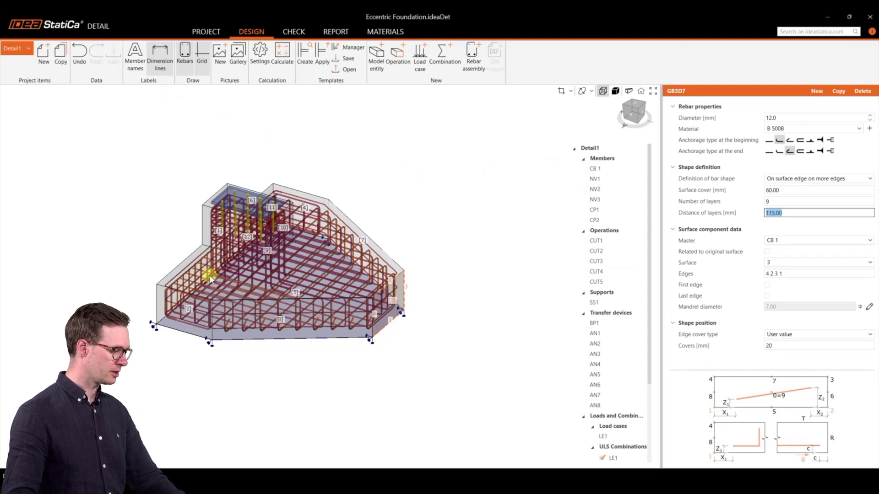
Run the calculation of the fully reinforced foundation.
{"action": "scroll", "coordinate": [154, 249], "scroll_direction": "up", "scroll_amount": 2}
{"action": "left_click", "coordinate": [401, 342]}
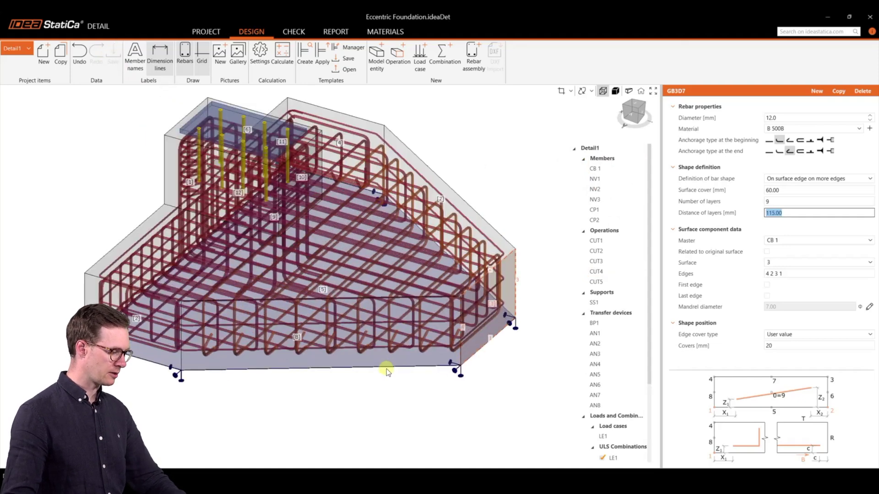
{"action": "scroll", "coordinate": [486, 186], "scroll_direction": "up", "scroll_amount": 3}
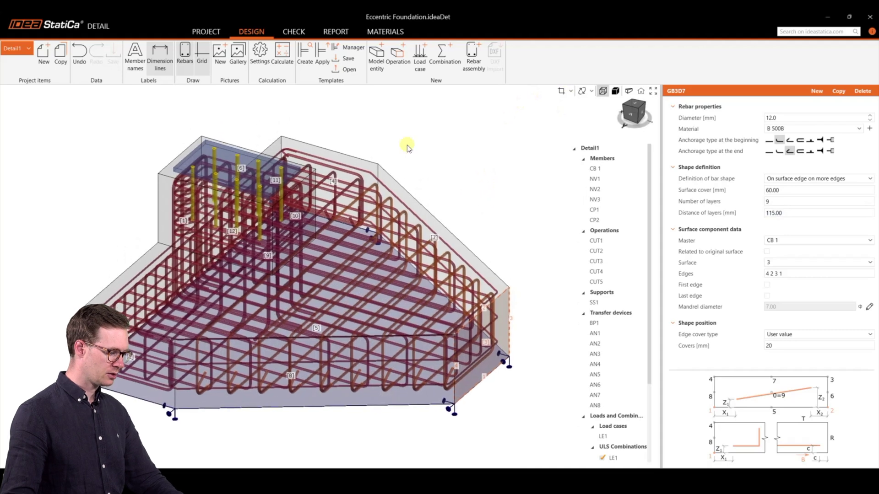
{"action": "left_click", "coordinate": [288, 63]}
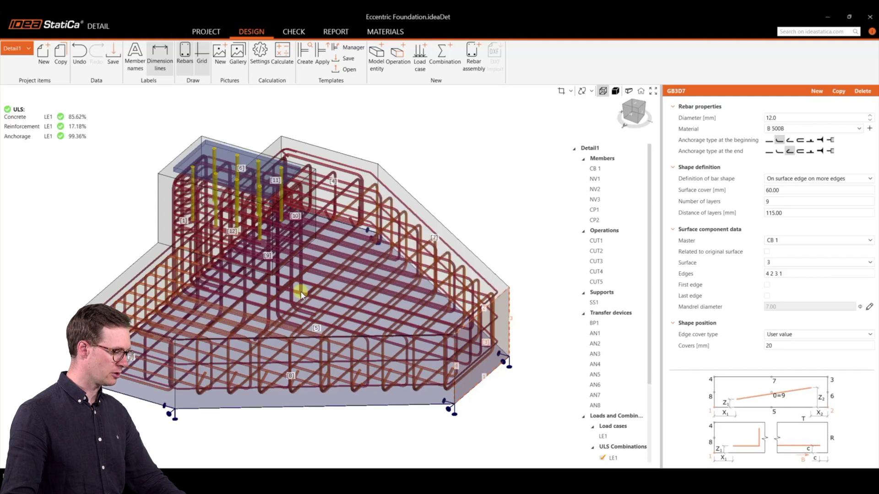
Open the check results and examine the concrete stress flow from the side and in the default 3D view.
{"action": "left_click", "coordinate": [293, 32]}
{"action": "scroll", "coordinate": [404, 212], "scroll_direction": "down", "scroll_amount": 2}
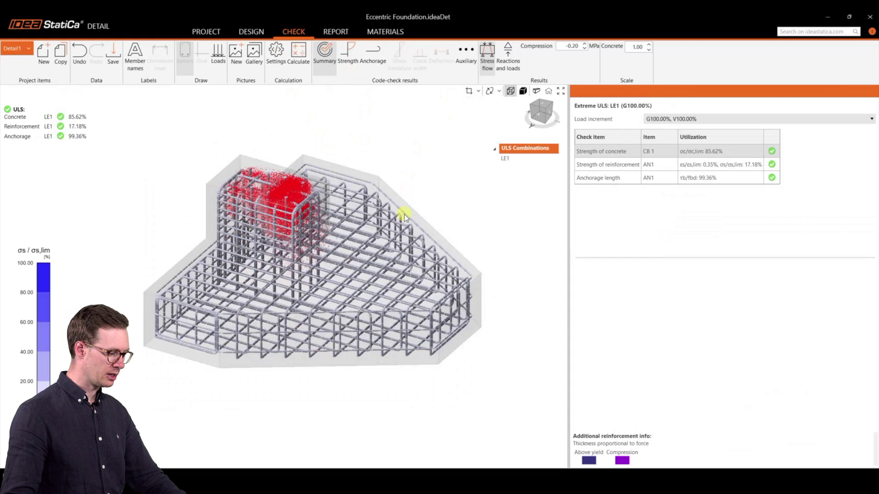
{"action": "scroll", "coordinate": [391, 263], "scroll_direction": "down", "scroll_amount": 2}
{"action": "middle_click_drag", "start_coordinate": [359, 292], "coordinate": [273, 269]}
{"action": "left_click", "coordinate": [548, 109]}
{"action": "scroll", "coordinate": [289, 255], "scroll_direction": "up", "scroll_amount": 3}
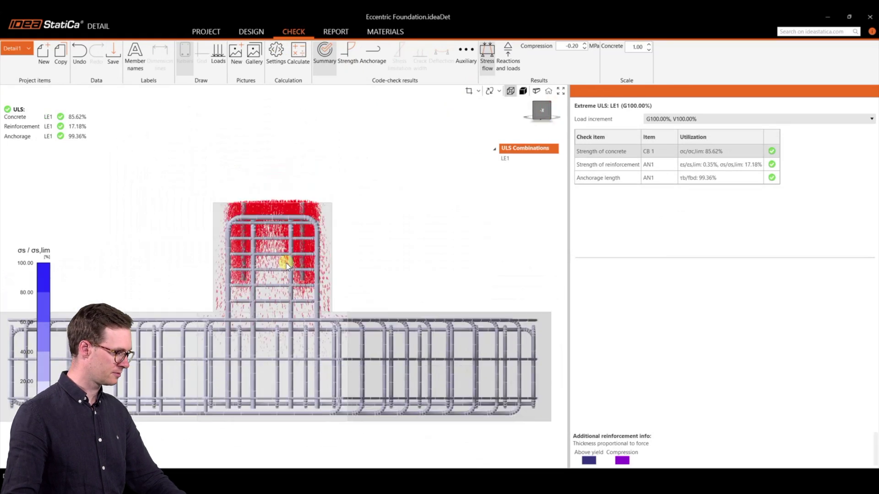
{"action": "scroll", "coordinate": [308, 221], "scroll_direction": "down", "scroll_amount": 2}
{"action": "left_click", "coordinate": [548, 91]}
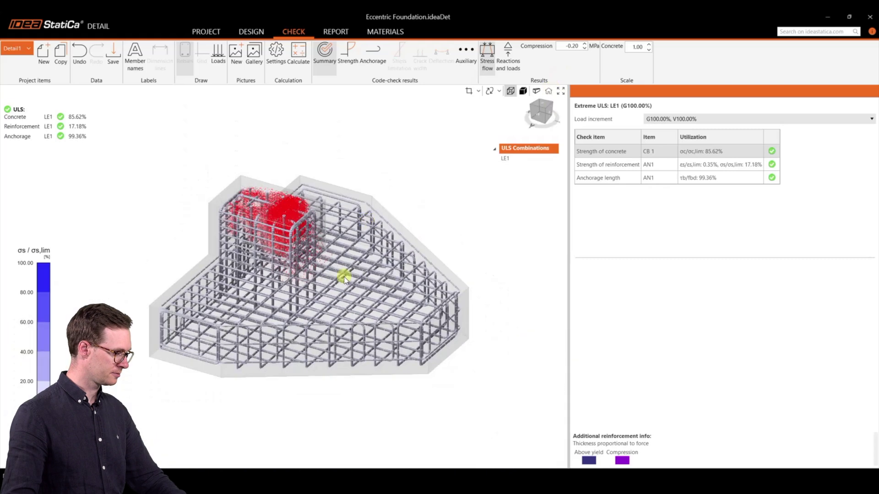
{"action": "scroll", "coordinate": [389, 173], "scroll_direction": "down", "scroll_amount": 3}
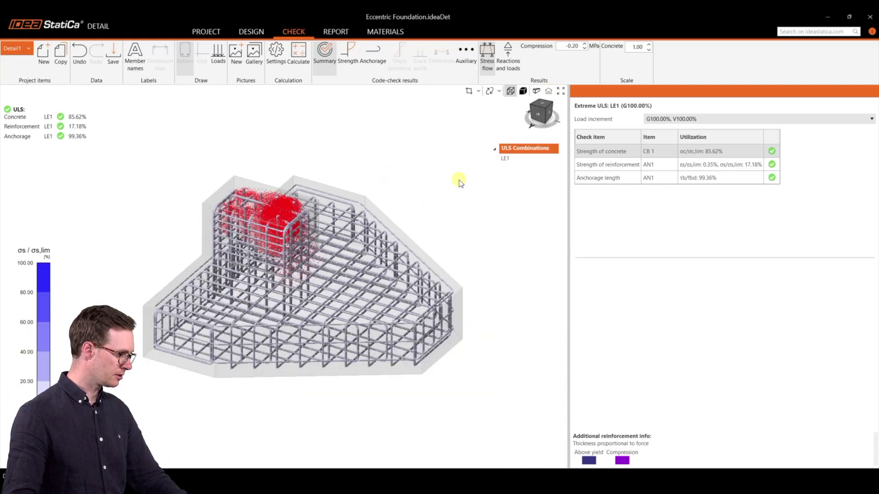
Display the concrete strength results as equivalent stress σc,eq with the finite element mesh drawn.
{"action": "left_click", "coordinate": [348, 52]}
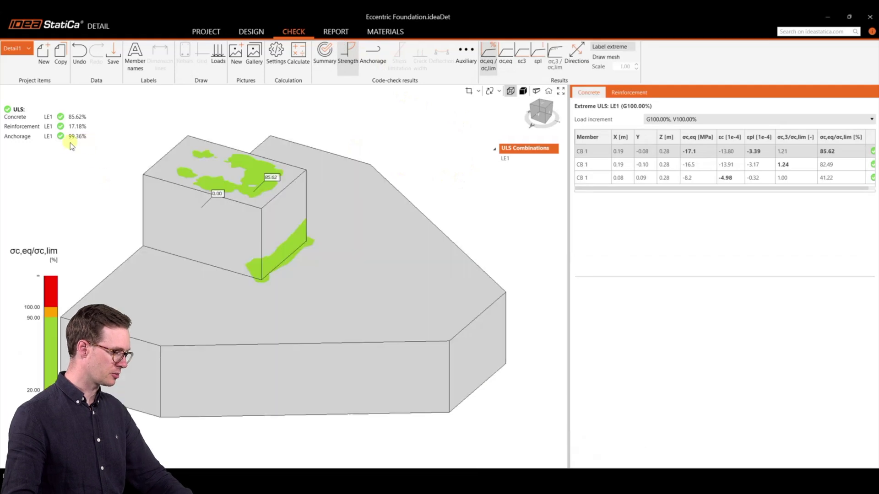
{"action": "left_click", "coordinate": [84, 139]}
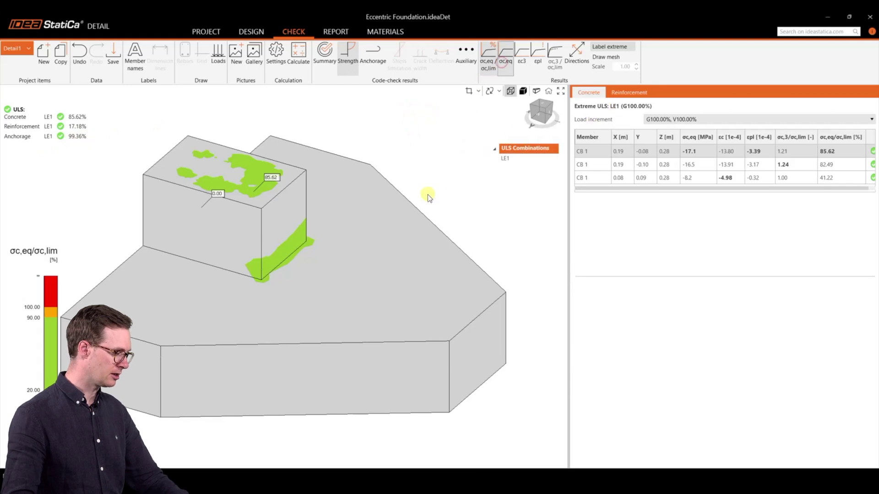
{"action": "scroll", "coordinate": [348, 264], "scroll_direction": "down", "scroll_amount": 3}
{"action": "left_click", "coordinate": [605, 58]}
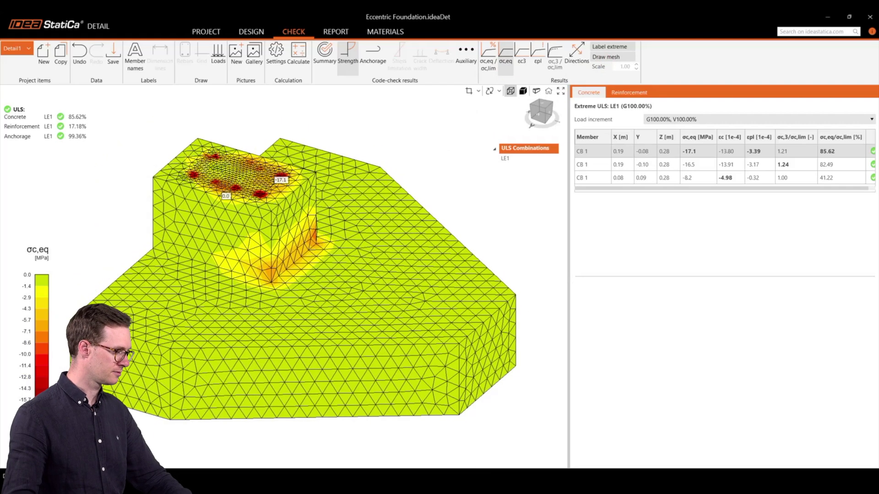
Create Section1 as a vertical plane lengthwise through the pedestal and base of CB 1, with its X position at 1 m.
{"action": "left_click", "coordinate": [500, 91]}
{"action": "left_click", "coordinate": [480, 108]}
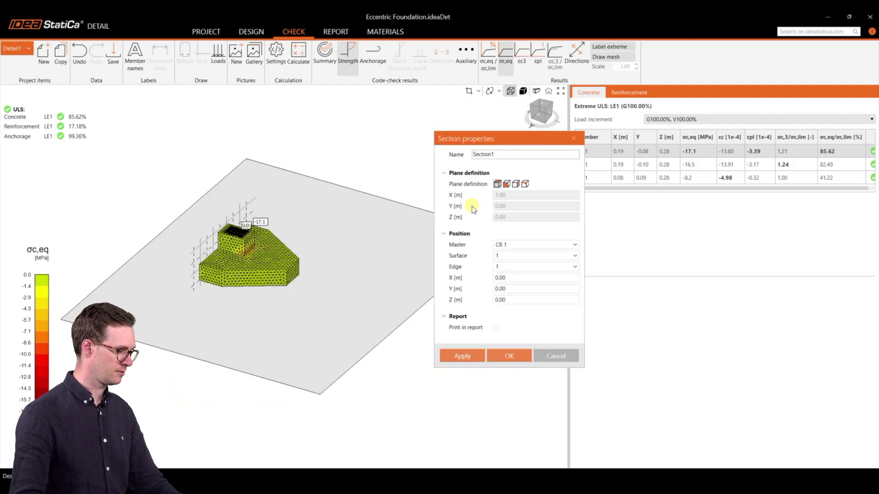
{"action": "left_click", "coordinate": [506, 184]}
{"action": "left_click", "coordinate": [515, 277]}
{"action": "type", "text": "1"}
{"action": "left_click", "coordinate": [522, 288]}
{"action": "left_click", "coordinate": [512, 356]}
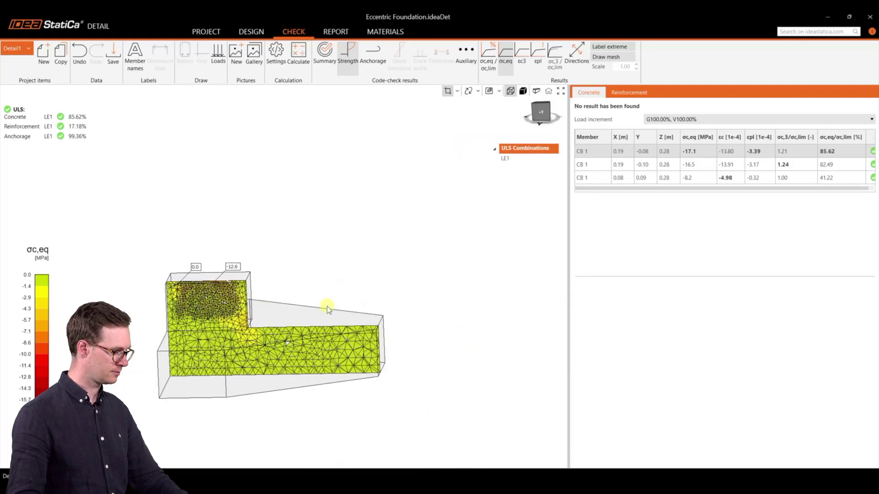
Hide the mesh and inspect the equivalent stress on the section face-on and in the default 3D view.
{"action": "scroll", "coordinate": [328, 304], "scroll_direction": "up", "scroll_amount": 2}
{"action": "left_click", "coordinate": [605, 57]}
{"action": "left_click", "coordinate": [540, 112]}
{"action": "scroll", "coordinate": [362, 266], "scroll_direction": "down", "scroll_amount": 3}
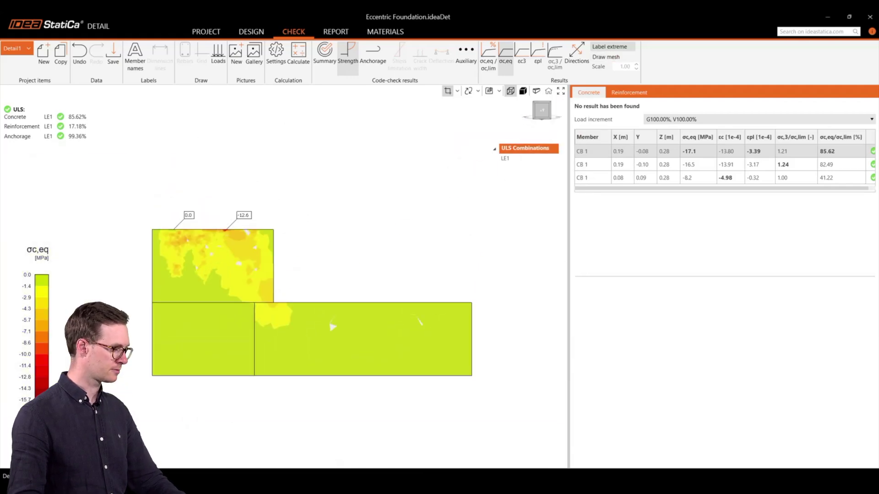
{"action": "left_click", "coordinate": [548, 91]}
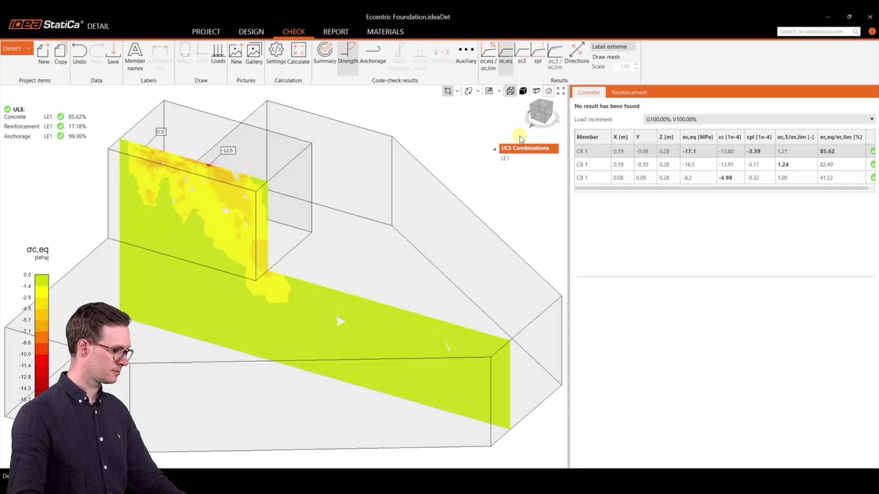
Add Section2 as a vertical plane crosswise through the pedestal and base, and inspect its concrete stress.
{"action": "scroll", "coordinate": [426, 144], "scroll_direction": "down", "scroll_amount": 3}
{"action": "left_click", "coordinate": [457, 92]}
{"action": "left_click", "coordinate": [458, 121]}
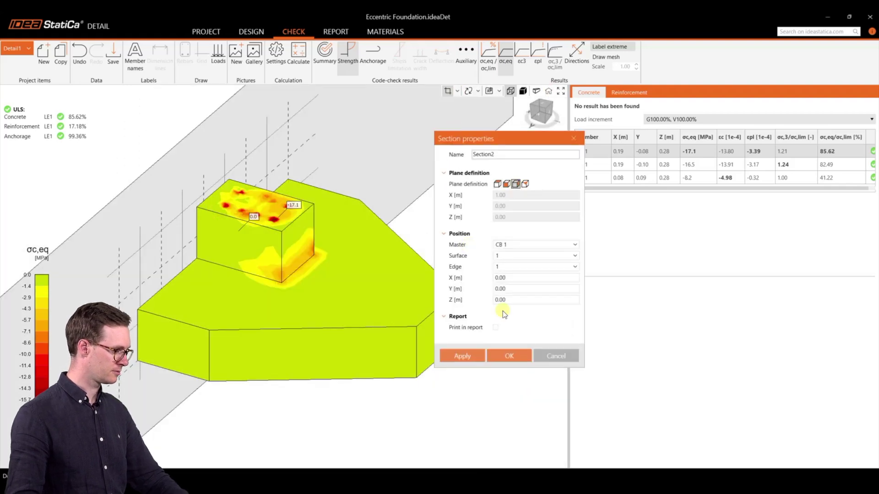
{"action": "left_click", "coordinate": [509, 355]}
{"action": "right_click_drag", "start_coordinate": [226, 365], "coordinate": [473, 238]}
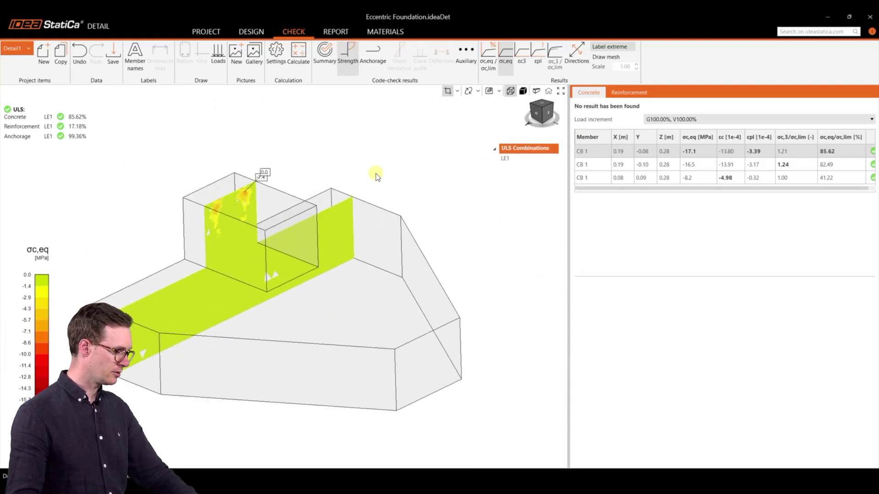
Display the reinforcement strength results as bar stress σs.
{"action": "left_click", "coordinate": [633, 97]}
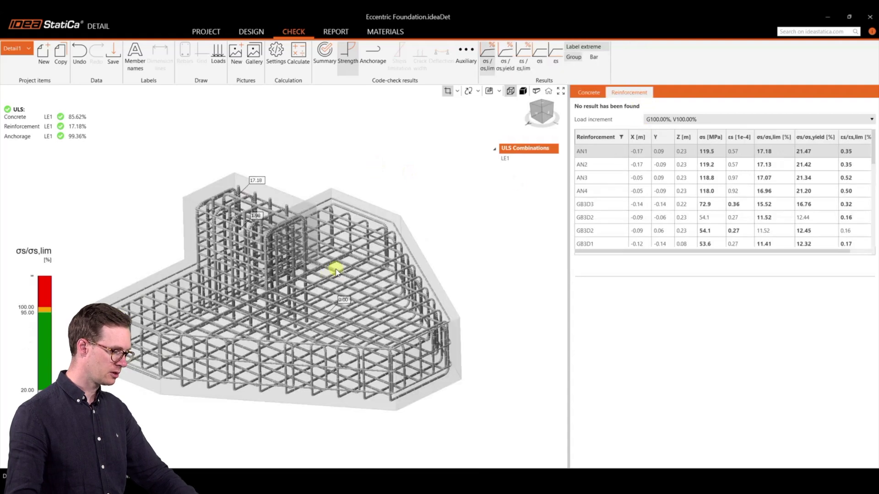
{"action": "middle_click_drag", "start_coordinate": [403, 256], "coordinate": [414, 273]}
{"action": "left_click", "coordinate": [535, 52]}
Examine the anchorage bond stress ratio τb/fbd of the bars and the deformed shape of the foundation block.
{"action": "left_click", "coordinate": [373, 59]}
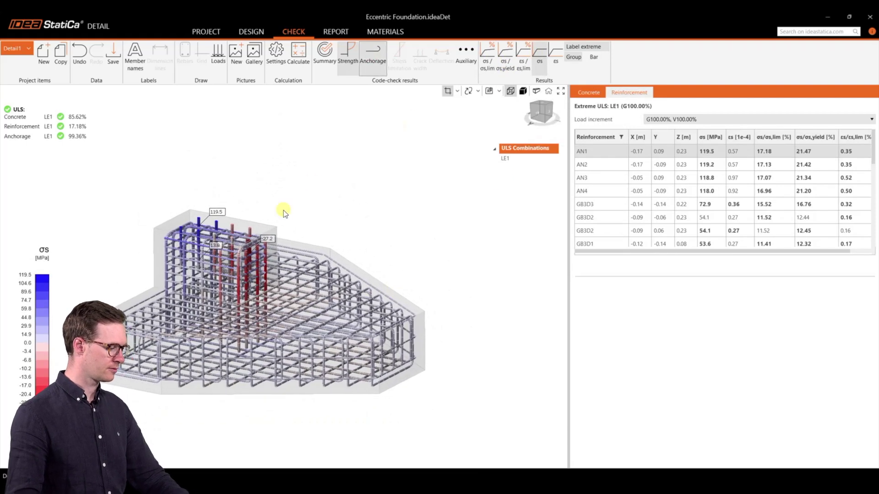
{"action": "middle_click_drag", "start_coordinate": [376, 225], "coordinate": [390, 213]}
{"action": "scroll", "coordinate": [280, 230], "scroll_direction": "up", "scroll_amount": 3}
{"action": "middle_click_drag", "start_coordinate": [295, 263], "coordinate": [317, 262]}
{"action": "middle_click_drag", "start_coordinate": [331, 295], "coordinate": [325, 265]}
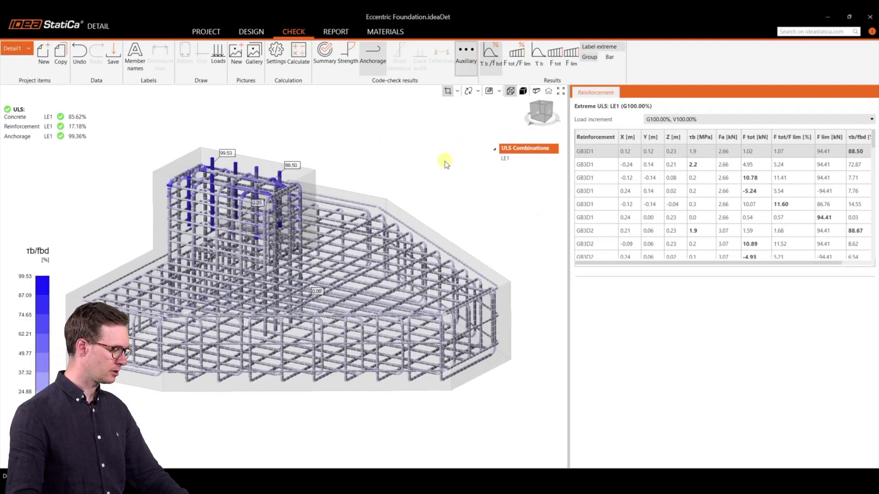
{"action": "scroll", "coordinate": [420, 252], "scroll_direction": "down", "scroll_amount": 2}
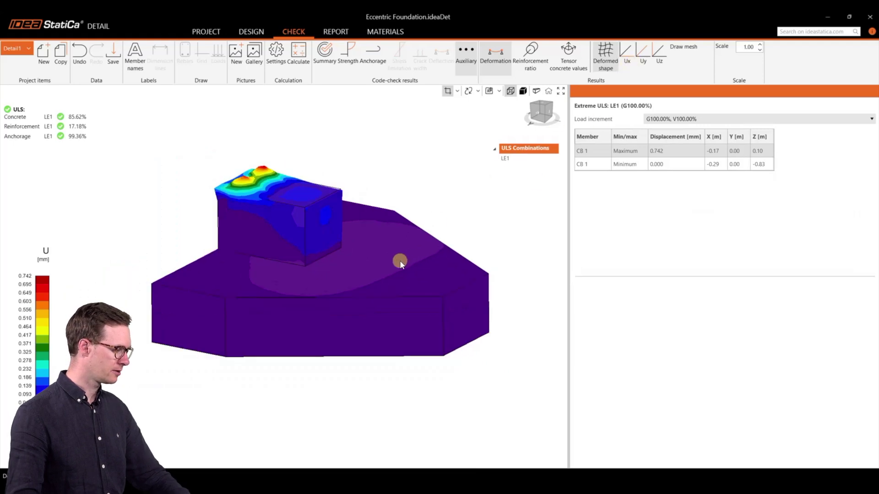
{"action": "right_click_drag", "start_coordinate": [400, 263], "coordinate": [382, 244]}
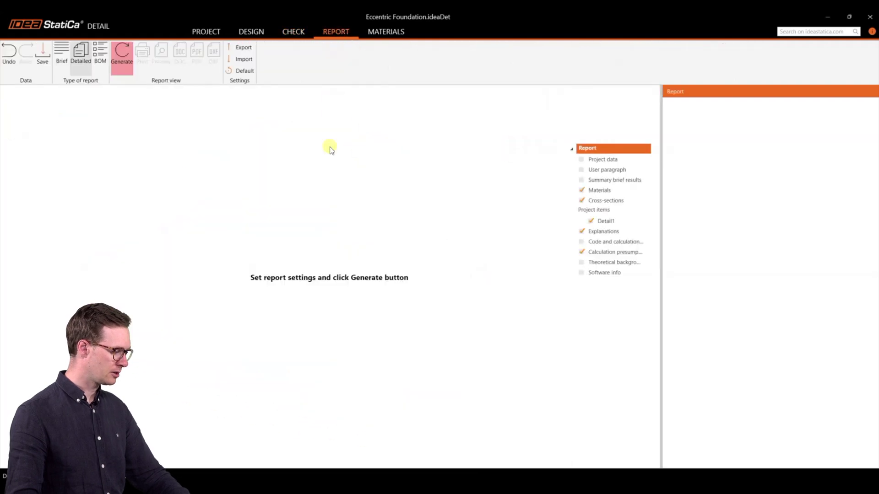
Generate the detailed report and read through its materials, geometry, loads and strength check tables.
{"action": "left_click", "coordinate": [124, 67]}
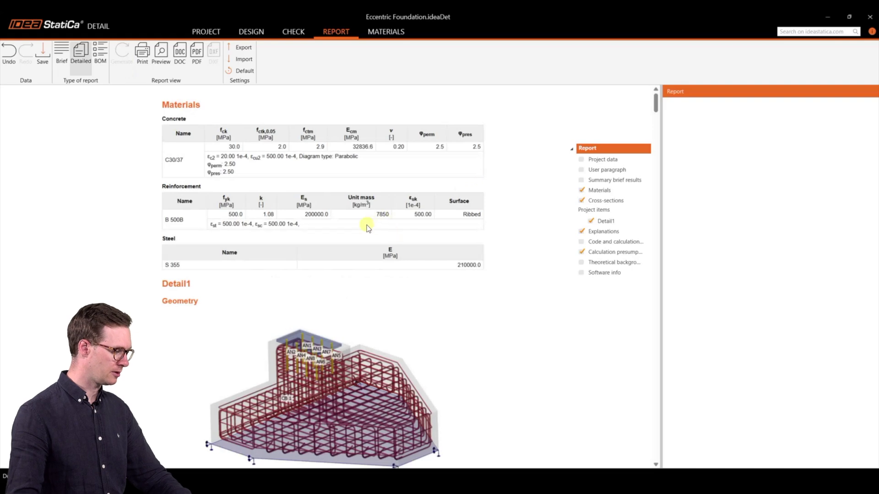
{"action": "scroll", "coordinate": [371, 229], "scroll_direction": "down", "scroll_amount": 7}
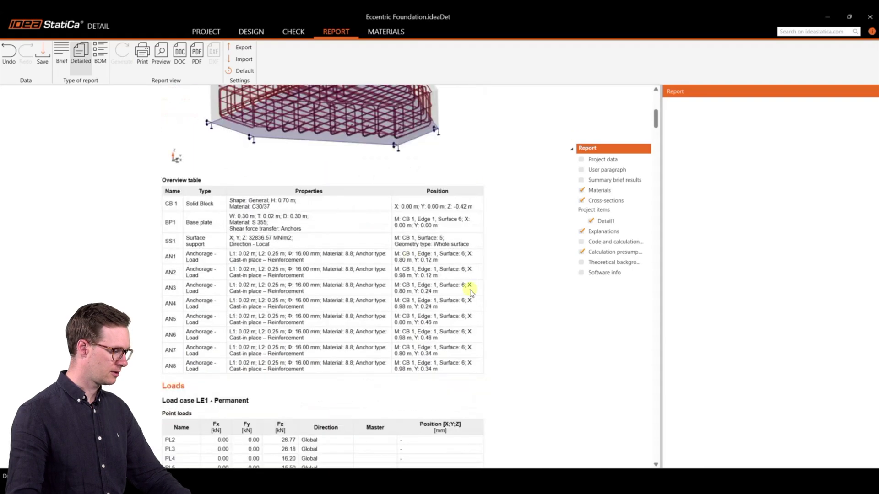
{"action": "scroll", "coordinate": [470, 292], "scroll_direction": "down", "scroll_amount": 10}
{"action": "scroll", "coordinate": [469, 291], "scroll_direction": "down", "scroll_amount": 15}
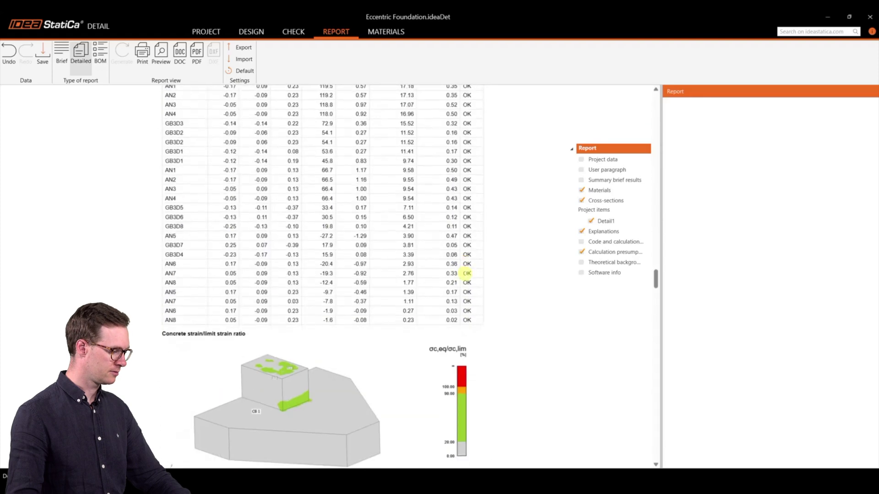